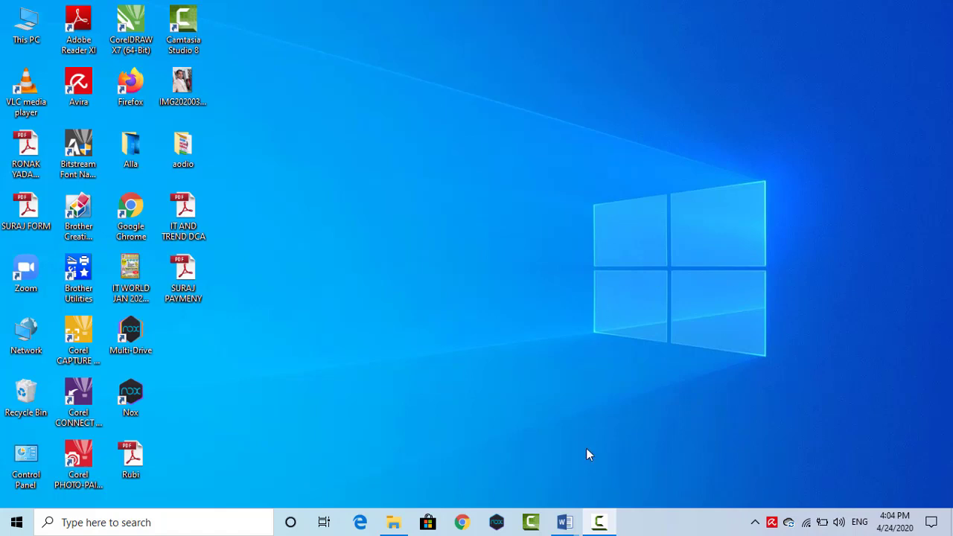
Switch to the Windows 8.1-ITWORLD document in Word and read the Windows Defender paragraph, progressively selecting its text from "windows defender" through "आसान शब्दों में कहे तो".
{"action": "mouse_move", "coordinate": [565, 526]}
{"action": "left_click", "coordinate": [547, 457]}
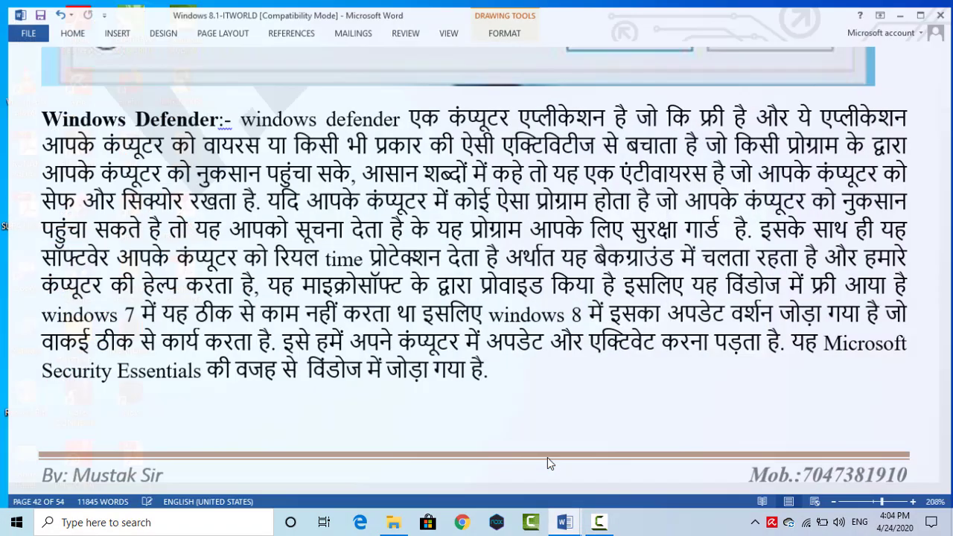
{"action": "left_click", "coordinate": [235, 112]}
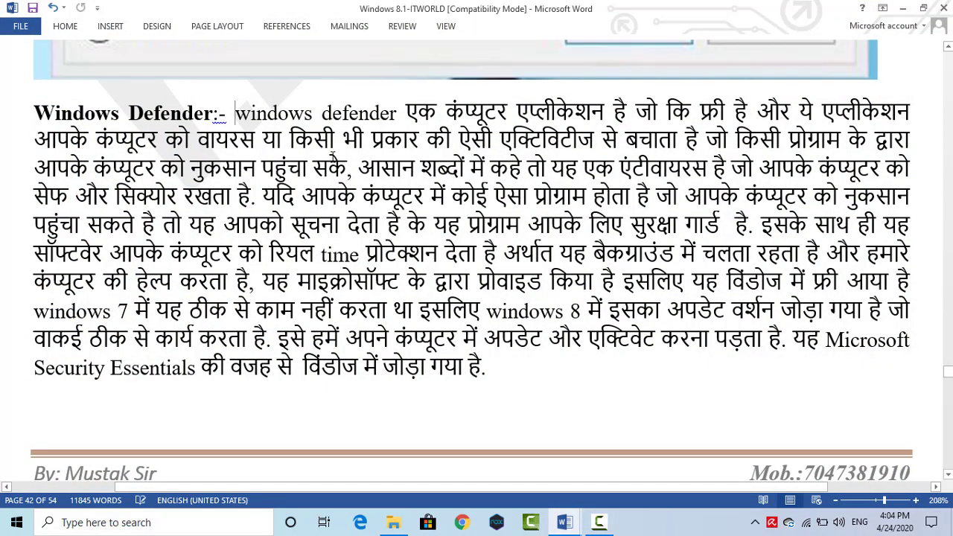
{"action": "key", "text": "shift+Right"}
{"action": "key", "text": "shift+Right"}
{"action": "key", "text": "shift+Right"}
{"action": "key", "text": "shift+Right"}
{"action": "key", "text": "shift+Right"}
{"action": "key", "text": "shift+Right"}
{"action": "key", "text": "shift+Right"}
{"action": "key", "text": "shift+Right"}
{"action": "key", "text": "shift+Right"}
{"action": "key", "text": "shift+Right"}
{"action": "key", "text": "shift+Right"}
{"action": "key", "text": "shift+Right"}
{"action": "key", "text": "shift+Right"}
{"action": "key", "text": "shift+Right"}
{"action": "key", "text": "shift+Right"}
{"action": "key", "text": "shift+Right"}
{"action": "key", "text": "shift+Right"}
{"action": "key", "text": "shift+Right"}
{"action": "key", "text": "shift+Right"}
{"action": "key", "text": "shift+Right"}
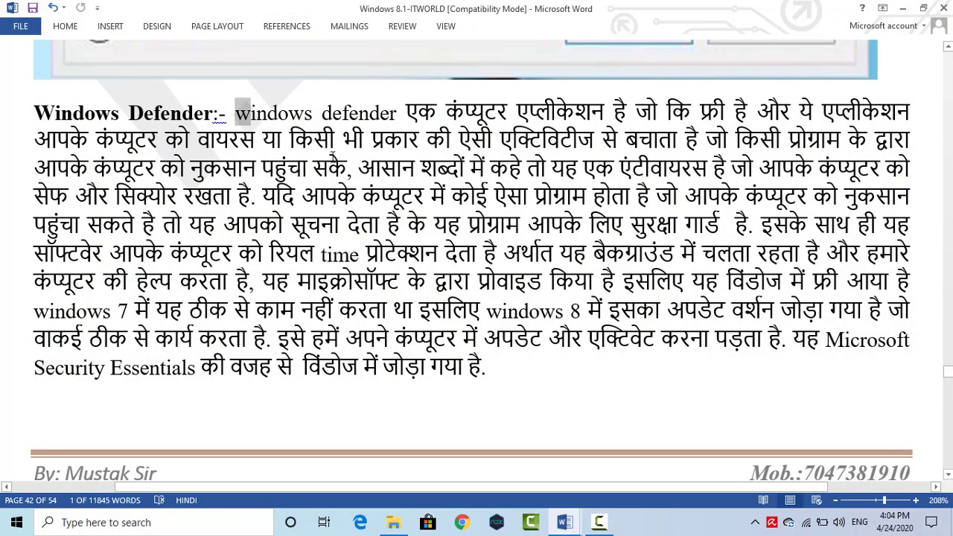
{"action": "key", "text": "shift+Right"}
{"action": "key", "text": "shift+Right"}
{"action": "key", "text": "shift+Right"}
{"action": "key", "text": "shift+Right"}
{"action": "key", "text": "shift+Right"}
{"action": "key", "text": "shift+Right"}
{"action": "key", "text": "shift+Right"}
{"action": "key", "text": "shift+Right"}
{"action": "key", "text": "shift+Right"}
{"action": "key", "text": "shift+Right"}
{"action": "key", "text": "shift+Right"}
{"action": "key", "text": "shift+Right"}
{"action": "key", "text": "shift+Right"}
{"action": "key", "text": "shift+Right"}
{"action": "key", "text": "shift+Right"}
{"action": "key", "text": "shift+Right"}
{"action": "key", "text": "shift+Right"}
{"action": "key", "text": "shift+Right"}
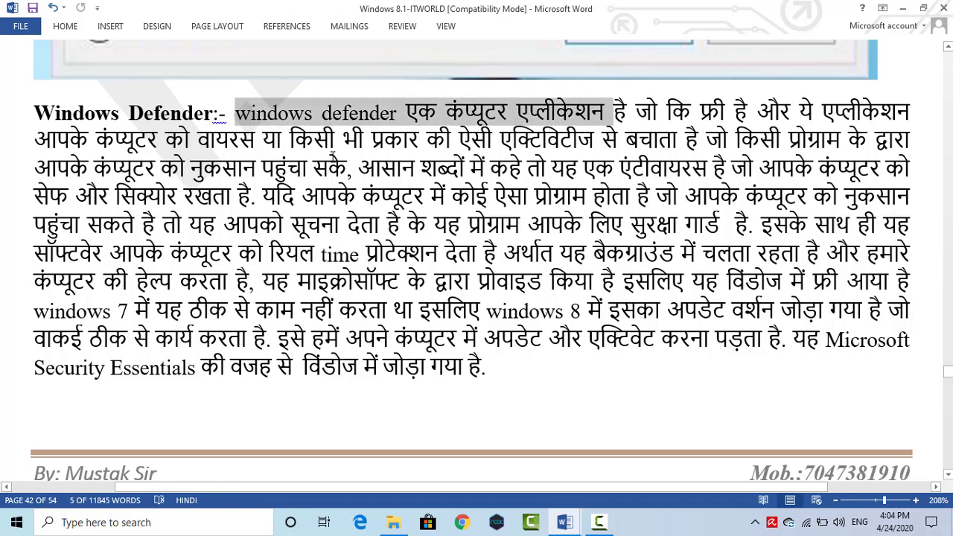
{"action": "key", "text": "shift+Right"}
{"action": "key", "text": "shift+Right"}
{"action": "key", "text": "shift+Right"}
{"action": "key", "text": "shift+Right"}
{"action": "key", "text": "shift+Right"}
{"action": "key", "text": "shift+Right"}
{"action": "key", "text": "shift+Right"}
{"action": "key", "text": "shift+Right"}
{"action": "key", "text": "shift+Right"}
{"action": "key", "text": "shift+Right"}
{"action": "key", "text": "shift+Right"}
{"action": "key", "text": "shift+Right"}
{"action": "key", "text": "shift+Right"}
{"action": "key", "text": "shift+Right"}
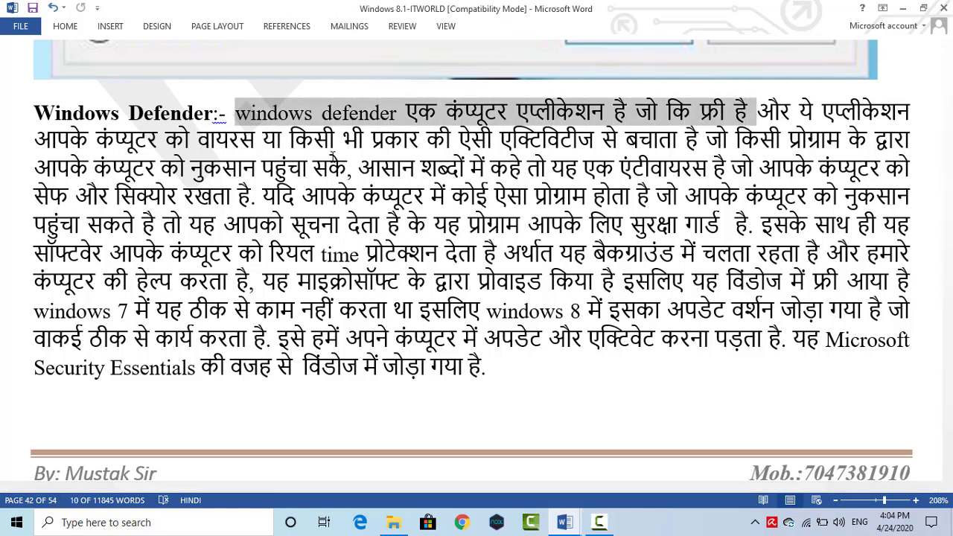
{"action": "key", "text": "shift+Right"}
{"action": "key", "text": "shift+Right"}
{"action": "key", "text": "shift+Right"}
{"action": "key", "text": "shift+Right"}
{"action": "key", "text": "shift+Right"}
{"action": "key", "text": "shift+Right"}
{"action": "key", "text": "shift+Right"}
{"action": "key", "text": "shift+Right"}
{"action": "key", "text": "shift+Right"}
{"action": "key", "text": "shift+Right"}
{"action": "key", "text": "shift+Right"}
{"action": "key", "text": "shift+Right"}
{"action": "key", "text": "shift+Right"}
{"action": "key", "text": "shift+Right"}
{"action": "key", "text": "shift+Right"}
{"action": "key", "text": "shift+Right"}
{"action": "key", "text": "shift+Right"}
{"action": "key", "text": "shift+Right"}
{"action": "key", "text": "shift+Right"}
{"action": "key", "text": "shift+Right"}
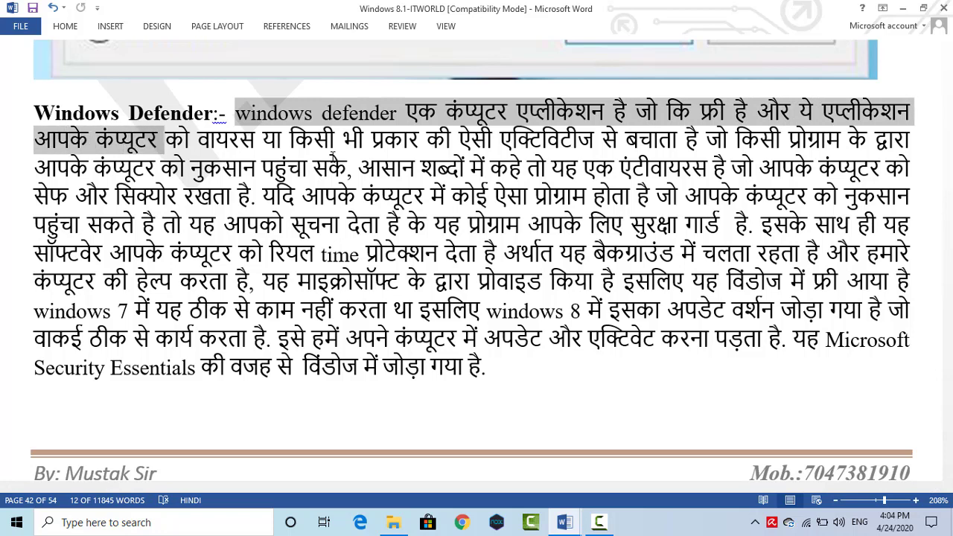
{"action": "key", "text": "shift+Right"}
{"action": "key", "text": "shift+Right"}
{"action": "key", "text": "shift+Right"}
{"action": "key", "text": "shift+Right"}
{"action": "key", "text": "shift+Right"}
{"action": "key", "text": "shift+Right"}
{"action": "key", "text": "shift+Right"}
{"action": "key", "text": "shift+Right"}
{"action": "key", "text": "shift+Right"}
{"action": "key", "text": "shift+Right"}
{"action": "key", "text": "shift+Right"}
{"action": "key", "text": "shift+Right"}
{"action": "key", "text": "shift+Right"}
{"action": "key", "text": "shift+Right"}
{"action": "key", "text": "shift+Right"}
{"action": "key", "text": "shift+Right"}
{"action": "key", "text": "shift+Right"}
{"action": "key", "text": "shift+Right"}
{"action": "key", "text": "shift+Right"}
{"action": "key", "text": "shift+Right"}
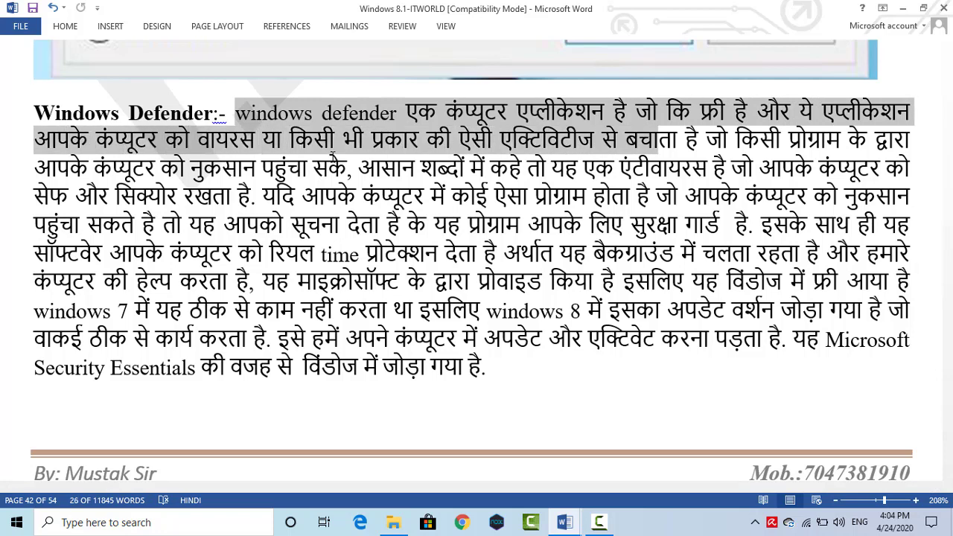
{"action": "key", "text": "shift+Right"}
{"action": "key", "text": "shift+Right"}
{"action": "key", "text": "shift+Right"}
{"action": "key", "text": "shift+Right"}
{"action": "key", "text": "shift+Right"}
{"action": "key", "text": "shift+Right"}
{"action": "key", "text": "shift+Right"}
{"action": "key", "text": "shift+Right"}
{"action": "key", "text": "shift+Right"}
{"action": "key", "text": "shift+Right"}
{"action": "key", "text": "shift+Right"}
{"action": "key", "text": "shift+Right"}
{"action": "key", "text": "shift+Right"}
{"action": "key", "text": "shift+Right"}
{"action": "key", "text": "shift+Right"}
{"action": "key", "text": "shift+Right"}
{"action": "key", "text": "shift+Right"}
{"action": "key", "text": "shift+Right"}
{"action": "key", "text": "shift+Right"}
{"action": "key", "text": "shift+Right"}
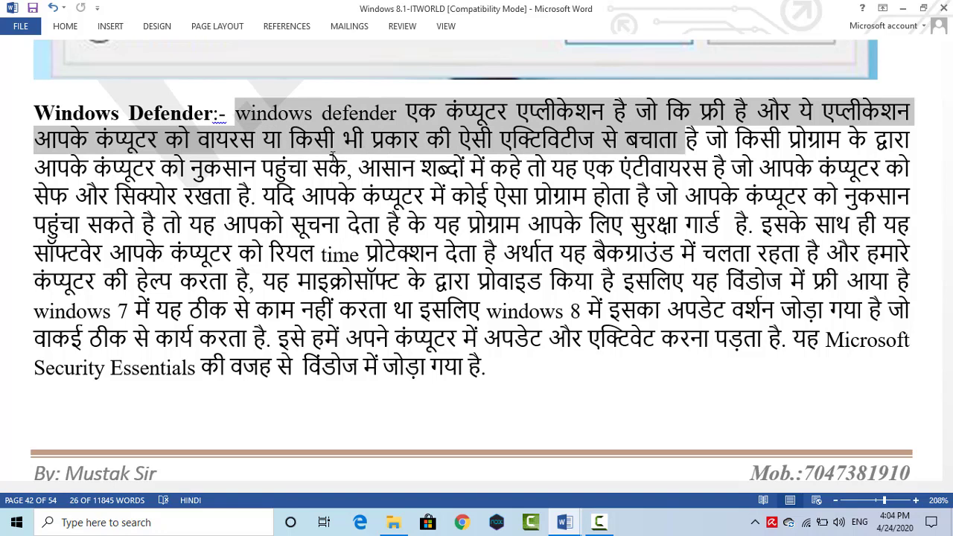
{"action": "key", "text": "shift+Right"}
{"action": "key", "text": "shift+Right"}
{"action": "key", "text": "shift+Right"}
{"action": "key", "text": "shift+Right"}
{"action": "key", "text": "shift+Right"}
{"action": "key", "text": "shift+Right"}
{"action": "key", "text": "shift+Right"}
{"action": "key", "text": "shift+Right"}
{"action": "key", "text": "shift+Right"}
{"action": "key", "text": "shift+Right"}
{"action": "key", "text": "shift+Right"}
{"action": "key", "text": "shift+Right"}
{"action": "key", "text": "shift+Right"}
{"action": "key", "text": "shift+Right"}
{"action": "key", "text": "shift+Right"}
{"action": "key", "text": "shift+Right"}
{"action": "key", "text": "shift+Right"}
{"action": "key", "text": "shift+Right"}
{"action": "key", "text": "shift+Right"}
{"action": "key", "text": "shift+Right"}
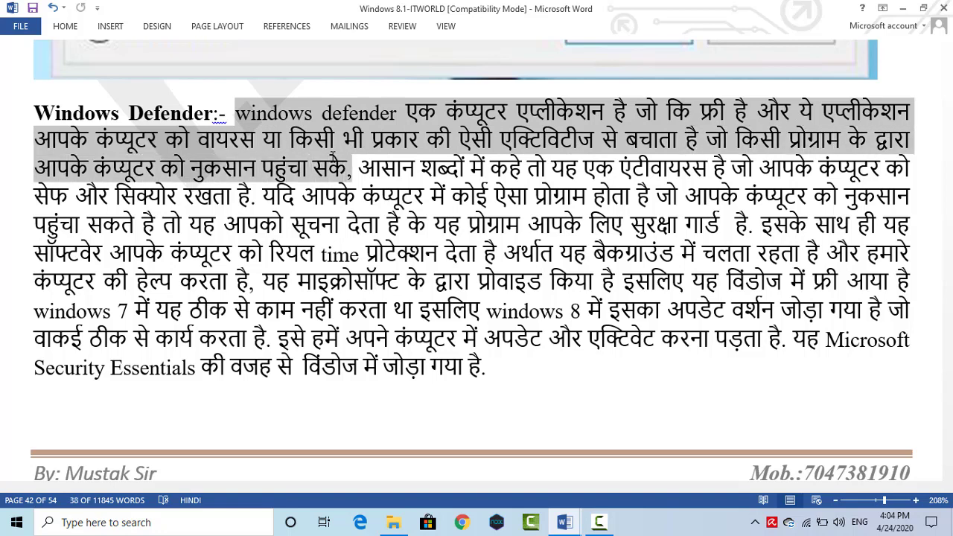
{"action": "key", "text": "shift+Right"}
{"action": "key", "text": "shift+Right"}
{"action": "key", "text": "shift+Right"}
{"action": "key", "text": "shift+Right"}
{"action": "key", "text": "shift+Right"}
{"action": "key", "text": "shift+Right"}
{"action": "key", "text": "shift+Right"}
{"action": "key", "text": "shift+Right"}
{"action": "key", "text": "shift+Right"}
{"action": "key", "text": "shift+Right"}
{"action": "key", "text": "shift+Right"}
{"action": "key", "text": "shift+Right"}
{"action": "key", "text": "shift+Right"}
{"action": "key", "text": "shift+Right"}
{"action": "key", "text": "shift+Right"}
{"action": "key", "text": "shift+Right"}
{"action": "key", "text": "shift+Right"}
{"action": "key", "text": "shift+Right"}
{"action": "key", "text": "shift+Right"}
{"action": "key", "text": "shift+Right"}
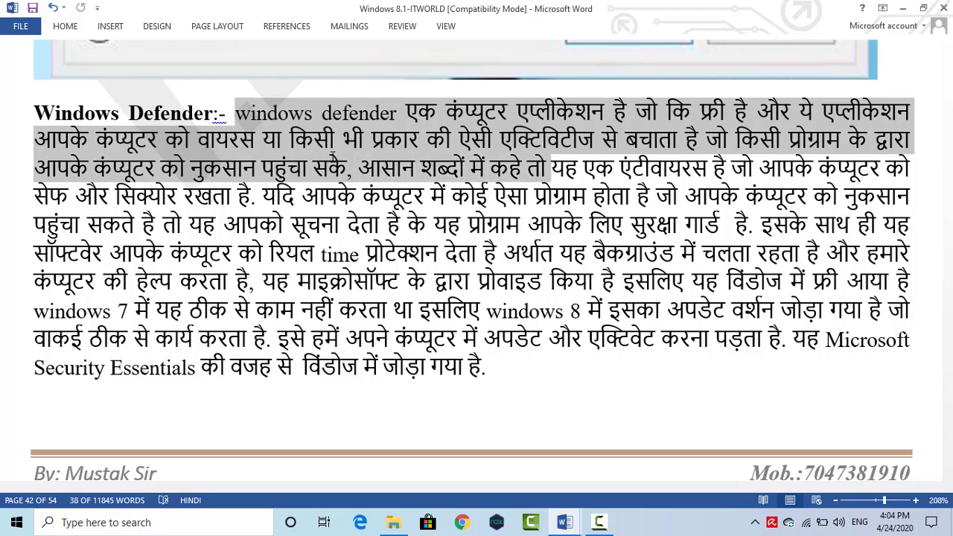
Continue reading the Windows Defender paragraph, progressively extending the text selection from "यह एक एंटीवायरस है" through "इसके साथ ही".
{"action": "key", "text": "shift+Right"}
{"action": "key", "text": "shift+Right"}
{"action": "key", "text": "shift+Right"}
{"action": "key", "text": "shift+Right"}
{"action": "key", "text": "shift+Right"}
{"action": "key", "text": "shift+Right"}
{"action": "key", "text": "shift+Right"}
{"action": "key", "text": "shift+Right"}
{"action": "key", "text": "shift+Right"}
{"action": "key", "text": "shift+Right"}
{"action": "key", "text": "shift+Right"}
{"action": "key", "text": "shift+Right"}
{"action": "key", "text": "shift+Right"}
{"action": "key", "text": "shift+Right"}
{"action": "key", "text": "shift+Right"}
{"action": "key", "text": "shift+Right"}
{"action": "key", "text": "shift+Right"}
{"action": "key", "text": "shift+Right"}
{"action": "key", "text": "shift+Right"}
{"action": "key", "text": "shift+Right"}
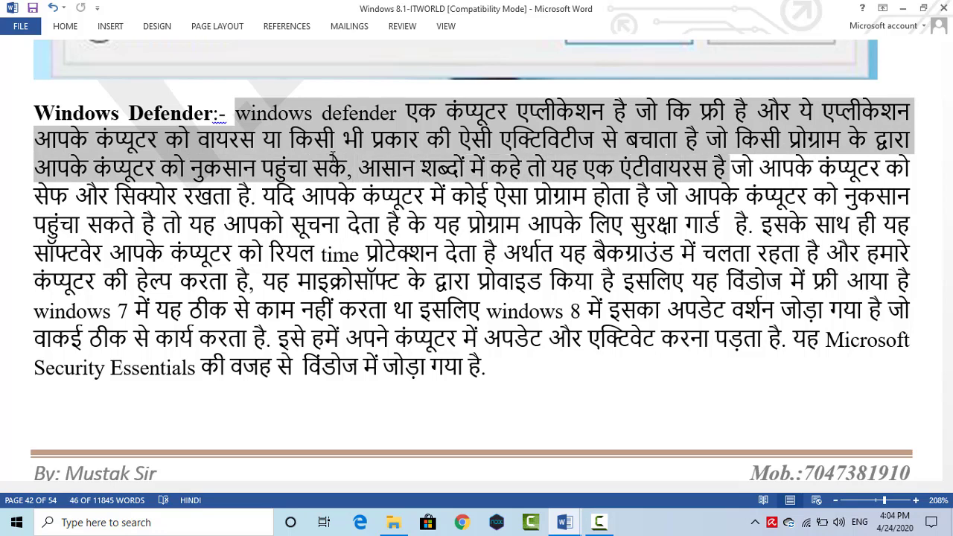
{"action": "key", "text": "shift+Right"}
{"action": "key", "text": "shift+Right"}
{"action": "key", "text": "shift+Right"}
{"action": "key", "text": "shift+Right"}
{"action": "key", "text": "shift+Right"}
{"action": "key", "text": "shift+Right"}
{"action": "key", "text": "shift+Right"}
{"action": "key", "text": "shift+Right"}
{"action": "key", "text": "shift+Right"}
{"action": "key", "text": "shift+Right"}
{"action": "key", "text": "shift+Right"}
{"action": "key", "text": "shift+Right"}
{"action": "key", "text": "shift+Right"}
{"action": "key", "text": "shift+Right"}
{"action": "key", "text": "shift+Right"}
{"action": "key", "text": "shift+Right"}
{"action": "key", "text": "shift+Right"}
{"action": "key", "text": "shift+Right"}
{"action": "key", "text": "shift+Right"}
{"action": "key", "text": "shift+Right"}
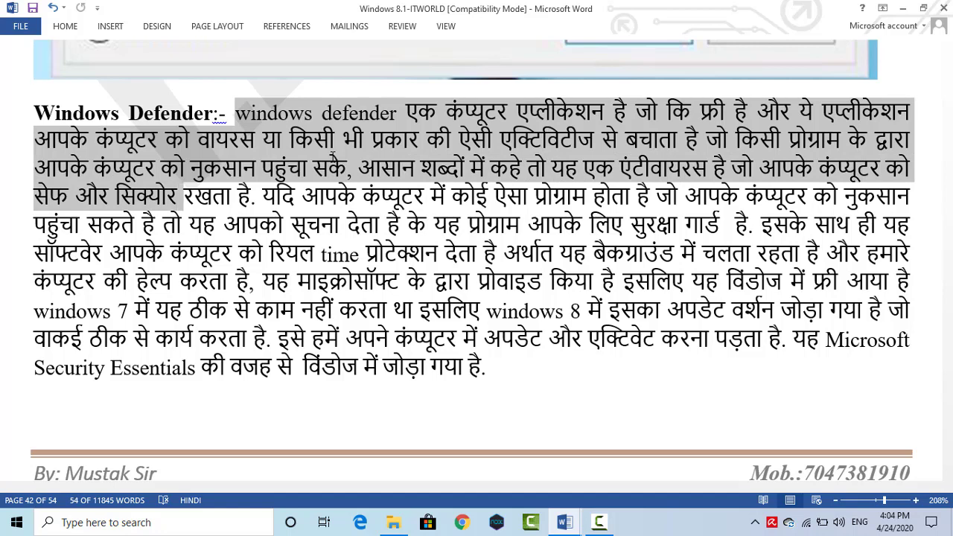
{"action": "key", "text": "shift+Right"}
{"action": "key", "text": "shift+Right"}
{"action": "key", "text": "shift+Right"}
{"action": "key", "text": "shift+Right"}
{"action": "key", "text": "shift+Right"}
{"action": "key", "text": "shift+Right"}
{"action": "key", "text": "shift+Right"}
{"action": "key", "text": "shift+Right"}
{"action": "key", "text": "shift+Right"}
{"action": "key", "text": "shift+Right"}
{"action": "key", "text": "shift+Right"}
{"action": "key", "text": "shift+Right"}
{"action": "key", "text": "shift+Right"}
{"action": "key", "text": "shift+Right"}
{"action": "key", "text": "shift+Right"}
{"action": "key", "text": "shift+Right"}
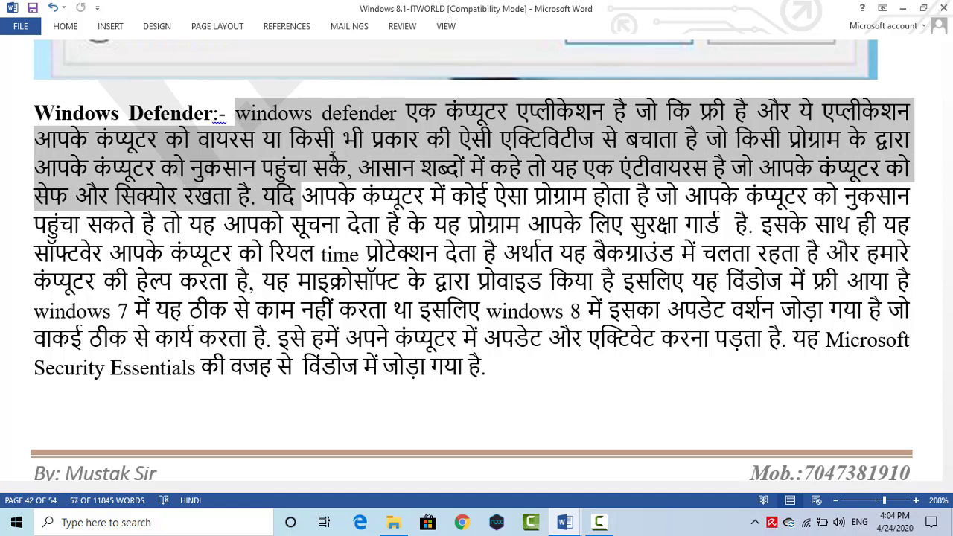
{"action": "key", "text": "shift+Right"}
{"action": "key", "text": "shift+Right"}
{"action": "key", "text": "shift+Right"}
{"action": "key", "text": "shift+Right"}
{"action": "key", "text": "shift+Right"}
{"action": "key", "text": "shift+Right"}
{"action": "key", "text": "shift+Right"}
{"action": "key", "text": "shift+Right"}
{"action": "key", "text": "shift+Right"}
{"action": "key", "text": "shift+Right"}
{"action": "key", "text": "shift+Right"}
{"action": "key", "text": "shift+Right"}
{"action": "key", "text": "shift+Right"}
{"action": "key", "text": "shift+Right"}
{"action": "key", "text": "shift+Right"}
{"action": "key", "text": "shift+Right"}
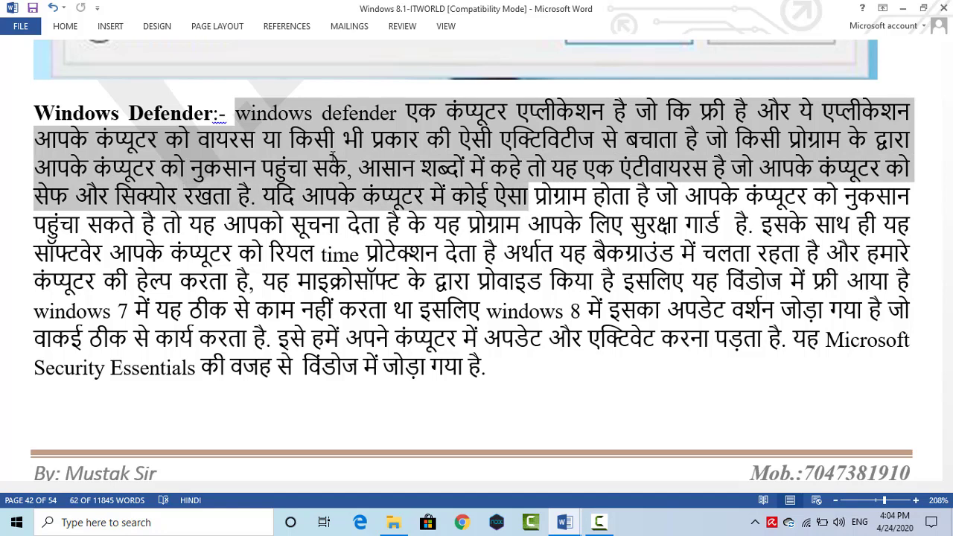
{"action": "key", "text": "shift+Right"}
{"action": "key", "text": "shift+Right"}
{"action": "key", "text": "shift+Right"}
{"action": "key", "text": "shift+Right"}
{"action": "key", "text": "shift+Right"}
{"action": "key", "text": "shift+Right"}
{"action": "key", "text": "shift+Right"}
{"action": "key", "text": "shift+Right"}
{"action": "key", "text": "shift+Right"}
{"action": "key", "text": "shift+Right"}
{"action": "key", "text": "shift+Right"}
{"action": "key", "text": "shift+Right"}
{"action": "key", "text": "shift+Right"}
{"action": "key", "text": "shift+Right"}
{"action": "key", "text": "shift+Right"}
{"action": "key", "text": "shift+Right"}
{"action": "key", "text": "shift+Right"}
{"action": "key", "text": "shift+Right"}
{"action": "key", "text": "shift+Right"}
{"action": "key", "text": "shift+Right"}
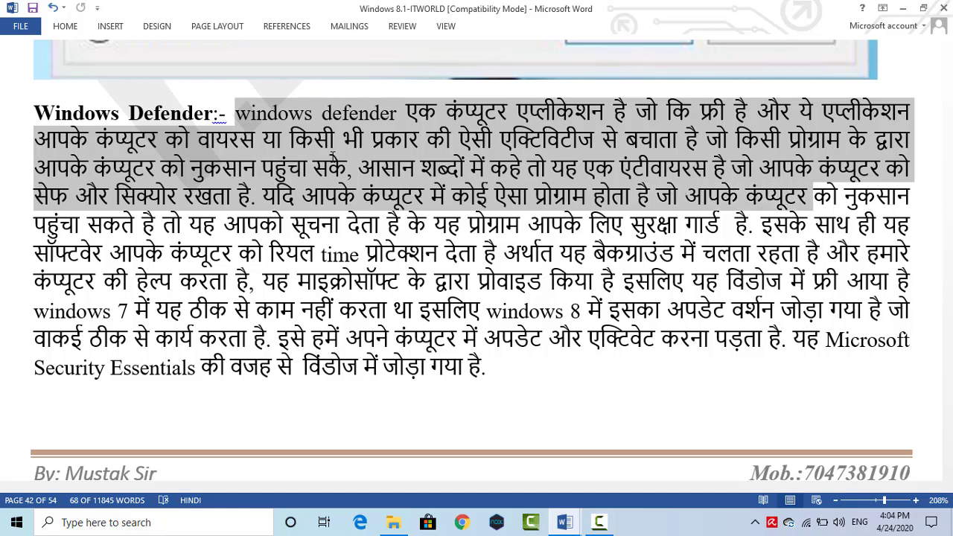
{"action": "key", "text": "shift+Right"}
{"action": "key", "text": "shift+Right"}
{"action": "key", "text": "shift+Right"}
{"action": "key", "text": "shift+Right"}
{"action": "key", "text": "shift+Right"}
{"action": "key", "text": "shift+Right"}
{"action": "key", "text": "shift+Right"}
{"action": "key", "text": "shift+Right"}
{"action": "key", "text": "shift+Right"}
{"action": "key", "text": "shift+Right"}
{"action": "key", "text": "shift+Right"}
{"action": "key", "text": "shift+Right"}
{"action": "key", "text": "shift+Right"}
{"action": "key", "text": "shift+Right"}
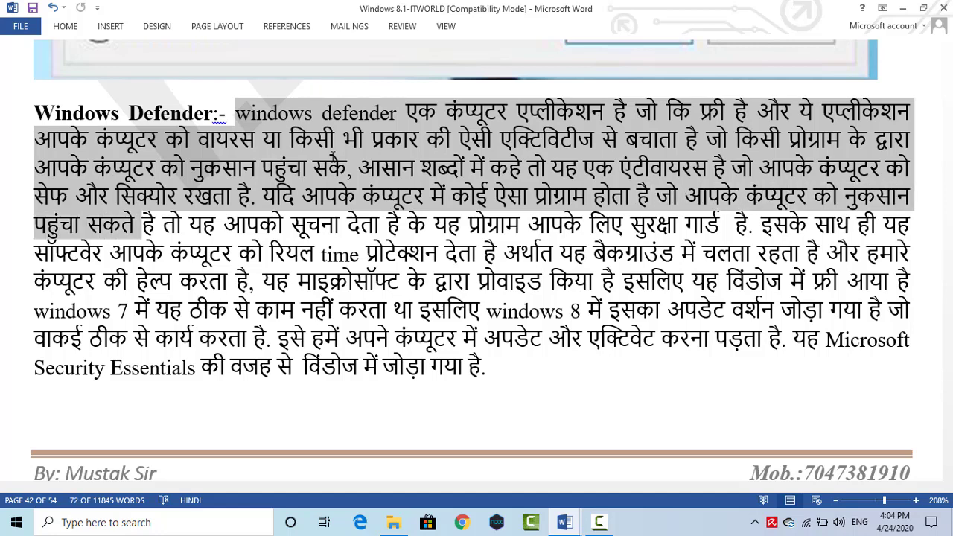
{"action": "key", "text": "shift+Right"}
{"action": "key", "text": "shift+Right"}
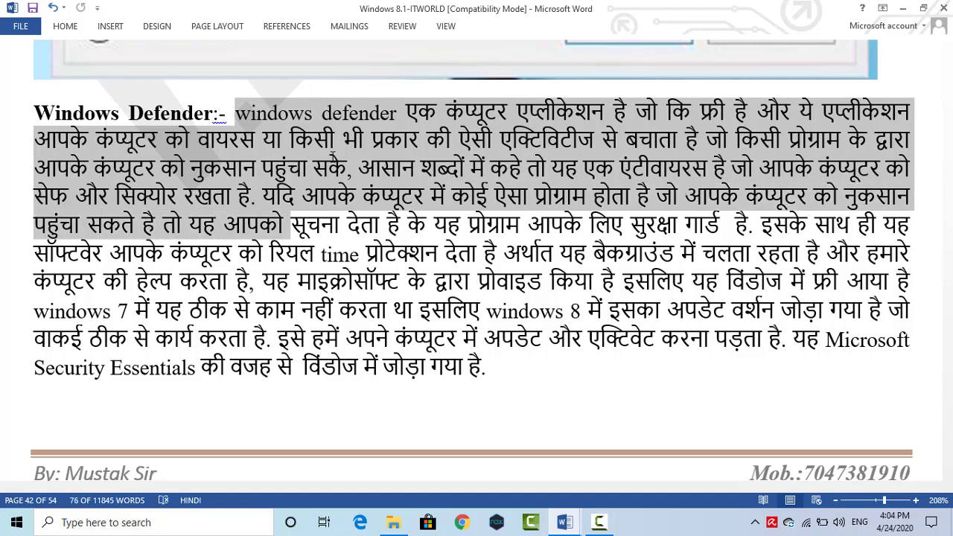
{"action": "key", "text": "shift+Right"}
{"action": "key", "text": "shift+Right"}
{"action": "key", "text": "shift+Right"}
{"action": "key", "text": "shift+Right"}
{"action": "key", "text": "shift+Right"}
{"action": "key", "text": "shift+Right"}
{"action": "key", "text": "shift+Right"}
{"action": "key", "text": "shift+Right"}
{"action": "key", "text": "shift+Right"}
{"action": "key", "text": "shift+Right"}
{"action": "key", "text": "shift+Right"}
{"action": "key", "text": "shift+Right"}
{"action": "key", "text": "shift+Right"}
{"action": "key", "text": "shift+Right"}
{"action": "key", "text": "shift+Right"}
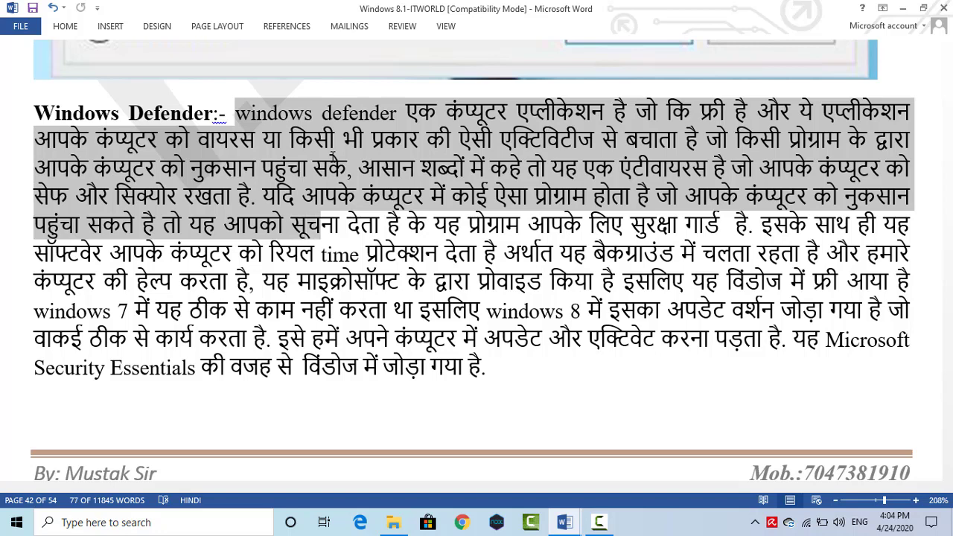
{"action": "key", "text": "shift+Right"}
{"action": "key", "text": "shift+Right"}
{"action": "key", "text": "shift+Right"}
{"action": "key", "text": "shift+Right"}
{"action": "key", "text": "shift+Right"}
{"action": "key", "text": "shift+Right"}
{"action": "key", "text": "shift+Right"}
{"action": "key", "text": "shift+Right"}
{"action": "key", "text": "shift+Right"}
{"action": "key", "text": "shift+Right"}
{"action": "key", "text": "shift+Right"}
{"action": "key", "text": "shift+Right"}
{"action": "key", "text": "shift+Right"}
{"action": "key", "text": "shift+Right"}
{"action": "key", "text": "shift+Right"}
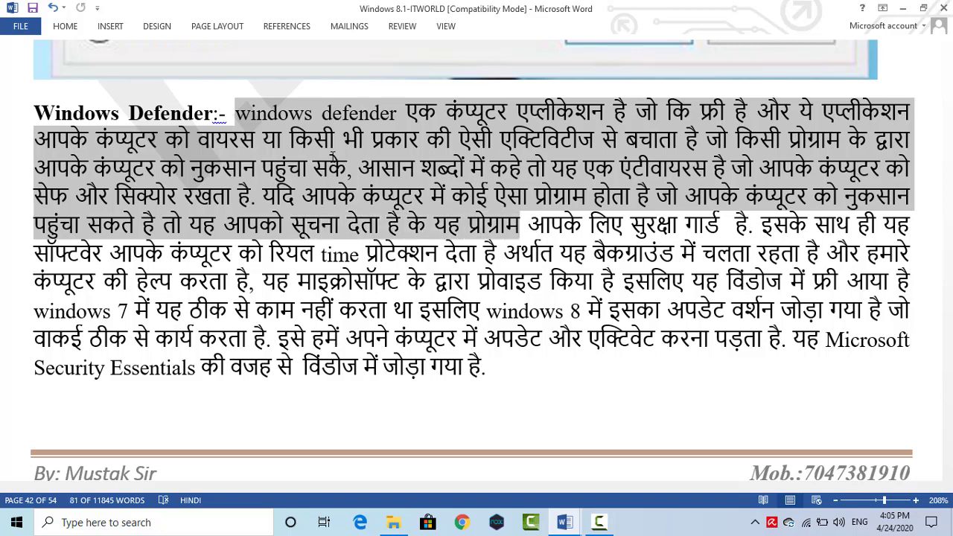
{"action": "key", "text": "shift+Right"}
{"action": "key", "text": "shift+Right"}
{"action": "key", "text": "shift+Right"}
{"action": "key", "text": "shift+Right"}
{"action": "key", "text": "shift+Right"}
{"action": "key", "text": "shift+Right"}
{"action": "key", "text": "shift+Right"}
{"action": "key", "text": "shift+Right"}
{"action": "key", "text": "shift+Right"}
{"action": "key", "text": "shift+Right"}
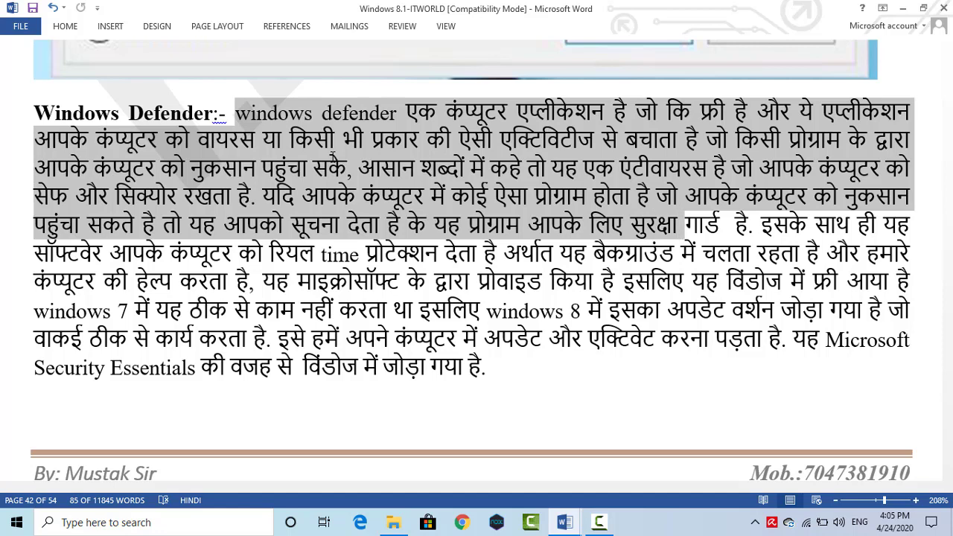
{"action": "key", "text": "shift+Right"}
{"action": "key", "text": "shift+Right"}
{"action": "key", "text": "shift+Right"}
{"action": "key", "text": "shift+Right"}
{"action": "key", "text": "shift+Right"}
{"action": "key", "text": "shift+Right"}
{"action": "key", "text": "shift+Right"}
{"action": "key", "text": "shift+Right"}
{"action": "key", "text": "shift+Right"}
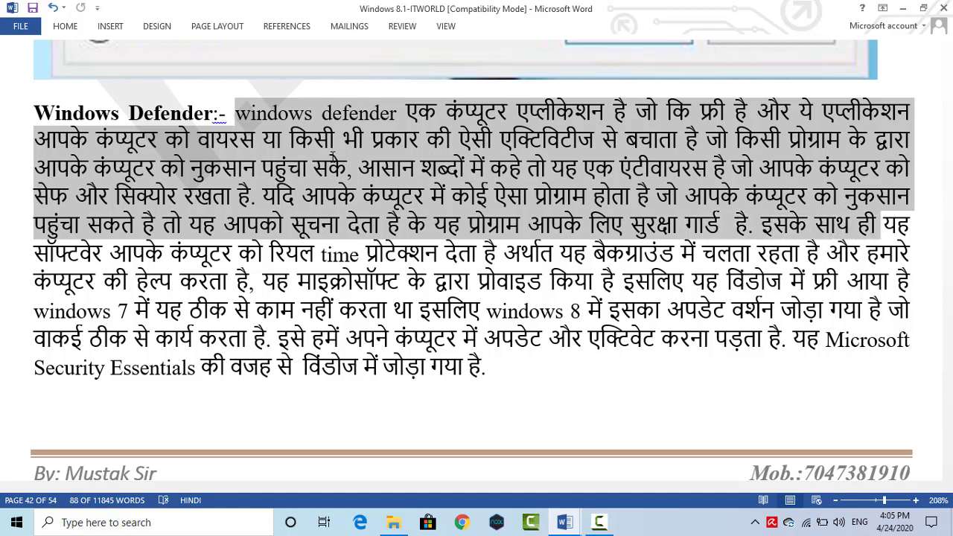
Continue reading the Windows Defender paragraph, extending the text selection from "यह सॉफ्टवेर" through "प्रोटेक्शन", and clear the selection.
{"action": "key", "text": "shift+Right"}
{"action": "key", "text": "shift+Right"}
{"action": "key", "text": "shift+Right"}
{"action": "key", "text": "shift+Right"}
{"action": "key", "text": "shift+Right"}
{"action": "key", "text": "shift+Right"}
{"action": "key", "text": "shift+Right"}
{"action": "key", "text": "shift+Right"}
{"action": "key", "text": "shift+Right"}
{"action": "key", "text": "shift+Right"}
{"action": "key", "text": "shift+Right"}
{"action": "key", "text": "shift+Right"}
{"action": "key", "text": "shift+Right"}
{"action": "key", "text": "shift+Right"}
{"action": "key", "text": "shift+Right"}
{"action": "key", "text": "shift+Right"}
{"action": "key", "text": "shift+Right"}
{"action": "key", "text": "shift+Right"}
{"action": "key", "text": "shift+Right"}
{"action": "key", "text": "shift+Right"}
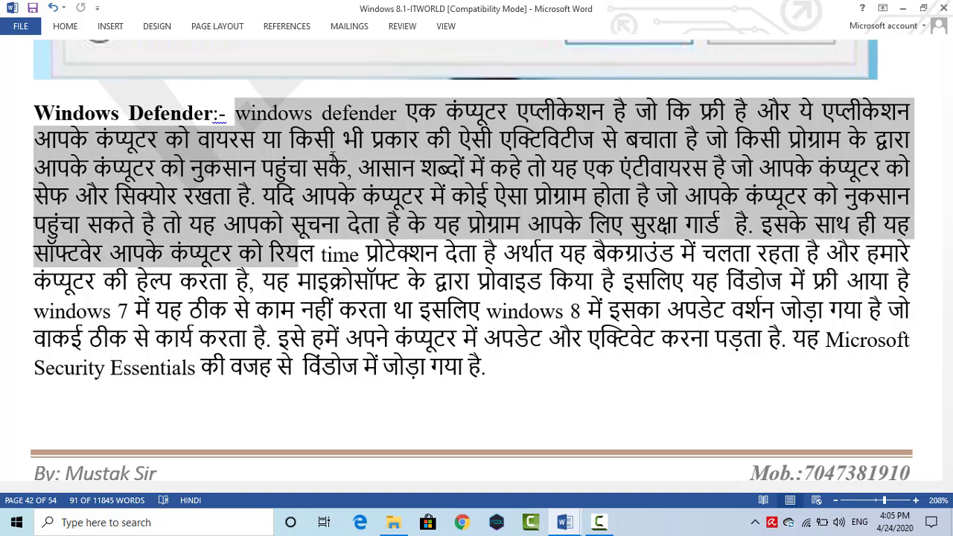
{"action": "key", "text": "shift+Right"}
{"action": "key", "text": "shift+Right"}
{"action": "key", "text": "shift+Right"}
{"action": "key", "text": "shift+Right"}
{"action": "key", "text": "shift+Right"}
{"action": "key", "text": "shift+Right"}
{"action": "key", "text": "shift+Right"}
{"action": "key", "text": "shift+Right"}
{"action": "key", "text": "shift+Right"}
{"action": "key", "text": "shift+Right"}
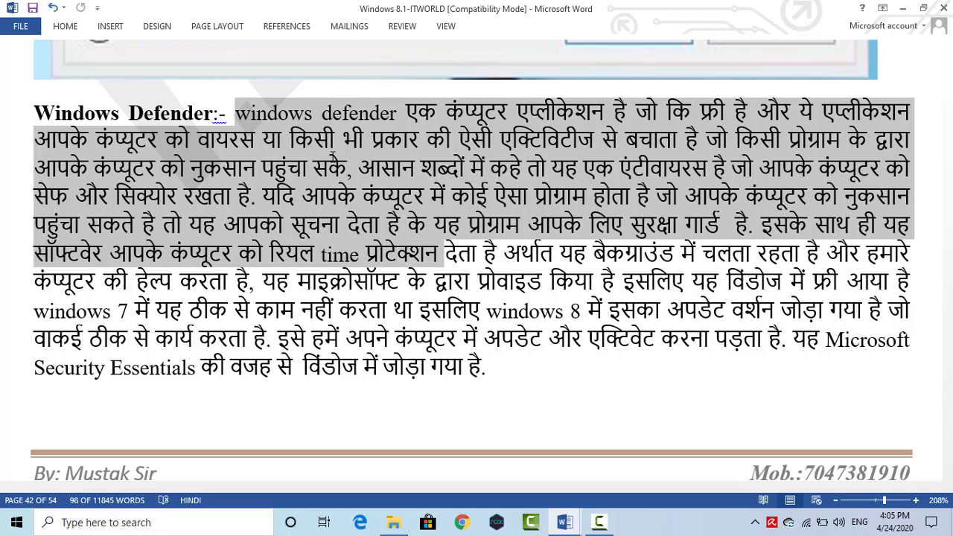
{"action": "key", "text": "Left"}
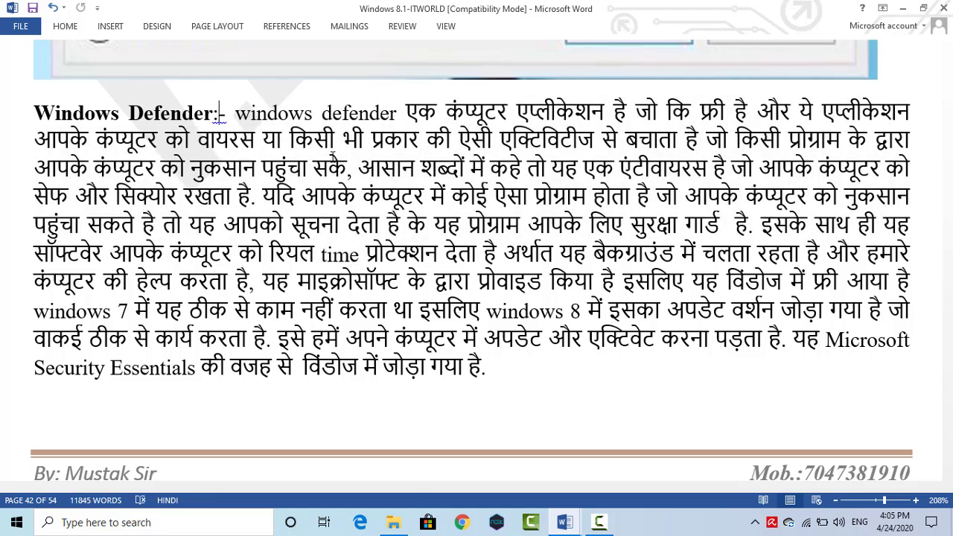
Replace the Hindi words "रियल" and "प्रोटेक्शन" on either side of "time" with "Real" and "Protaction".
{"action": "left_click", "coordinate": [361, 255]}
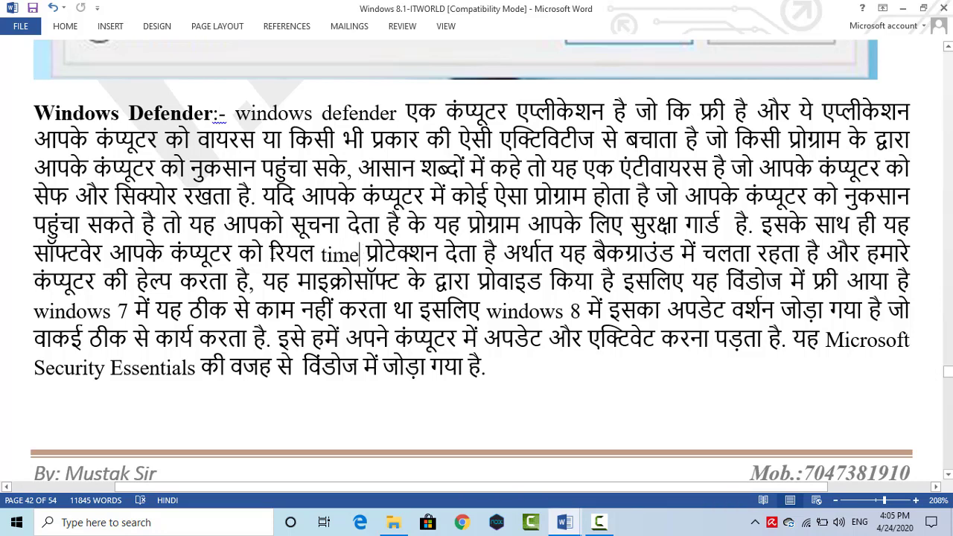
{"action": "left_click_drag", "start_coordinate": [269, 253], "coordinate": [316, 248]}
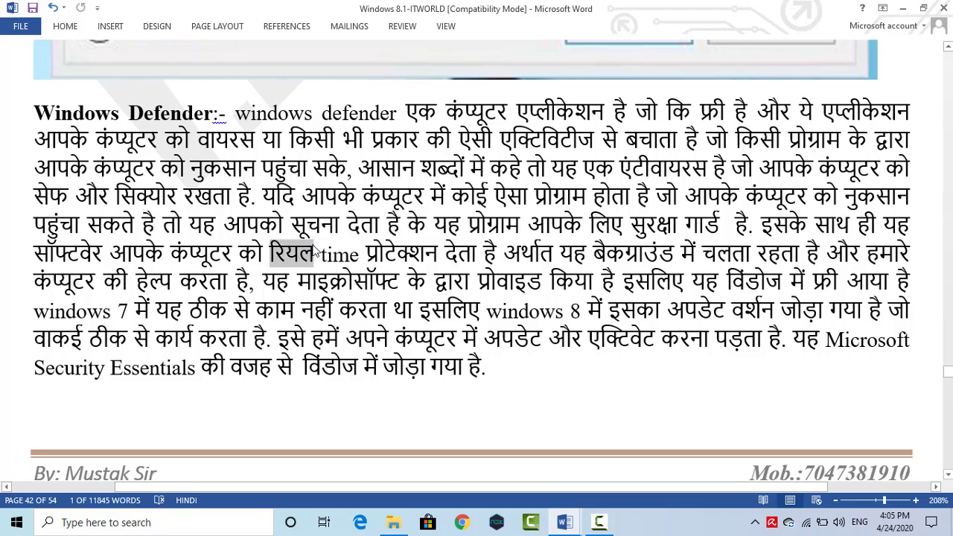
{"action": "type", "text": "Real"}
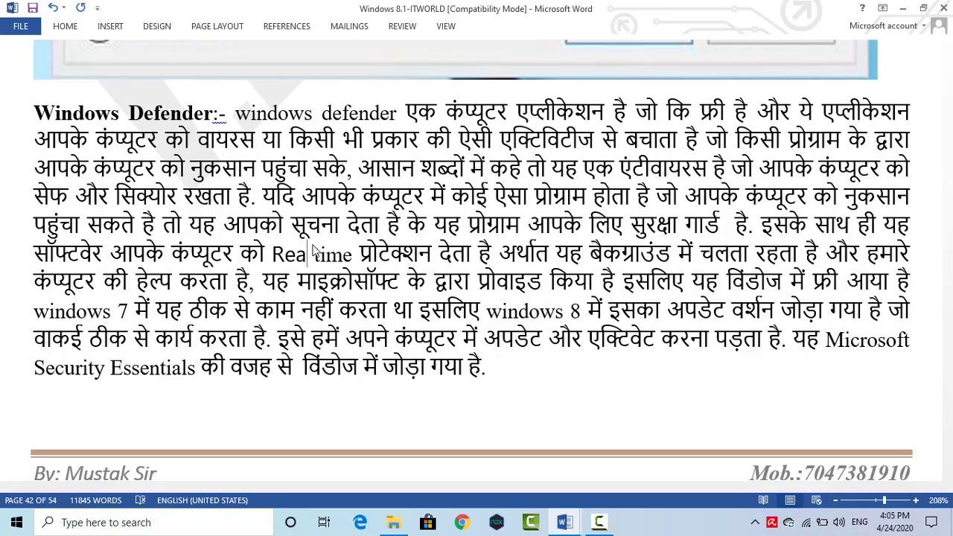
{"action": "type", "text": "l"}
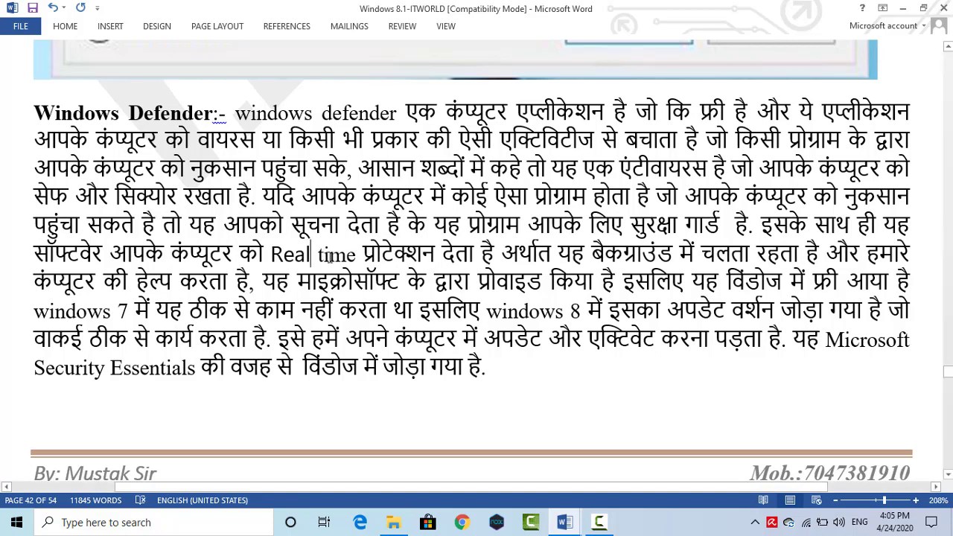
{"action": "left_click_drag", "start_coordinate": [362, 254], "coordinate": [434, 256]}
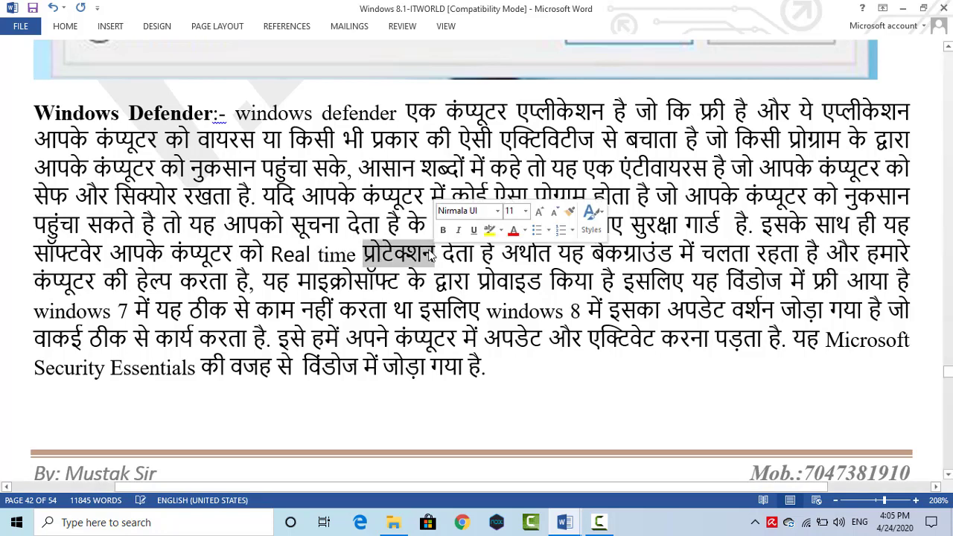
{"action": "type", "text": "Protact"}
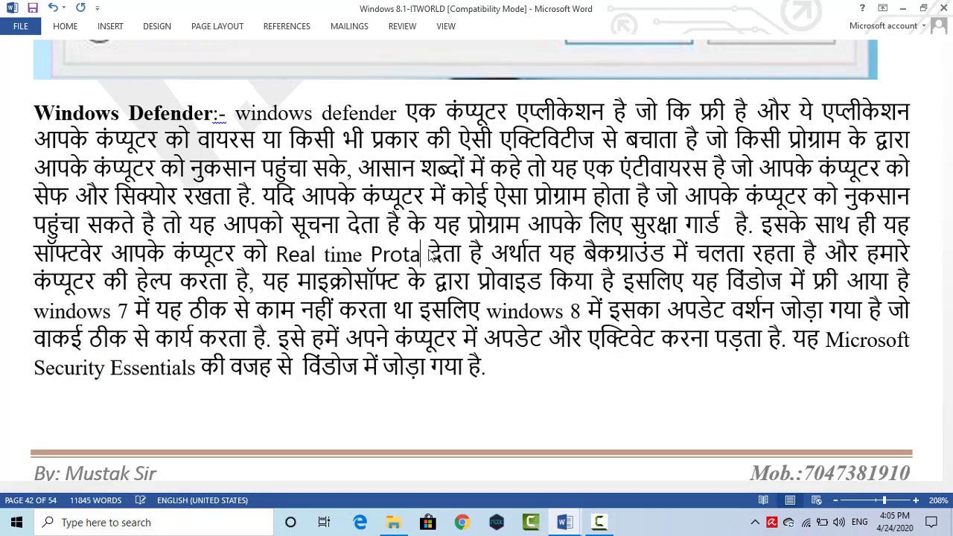
{"action": "type", "text": "ion"}
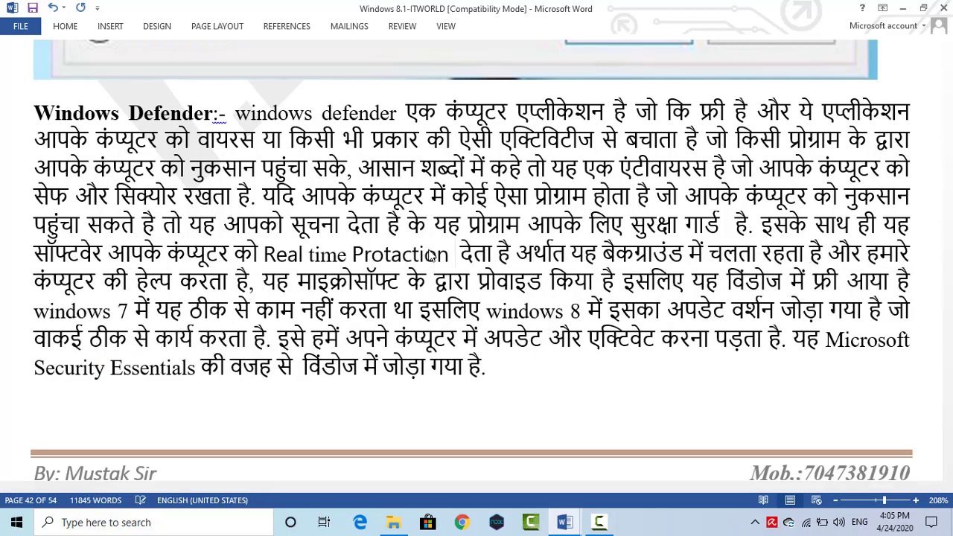
{"action": "left_click_drag", "start_coordinate": [264, 254], "coordinate": [415, 255]}
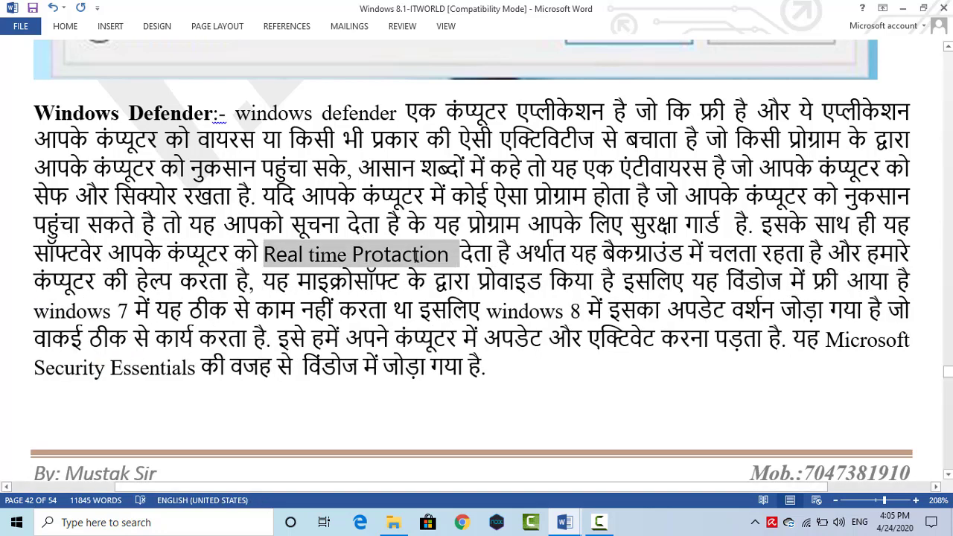
{"action": "double_click", "coordinate": [328, 255]}
{"action": "key", "text": "ctrl+c"}
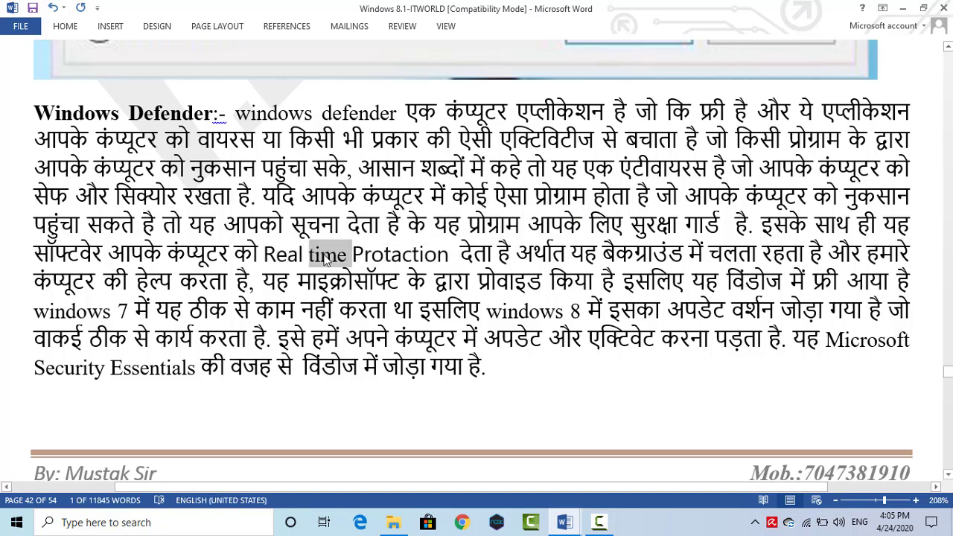
{"action": "left_click_drag", "start_coordinate": [266, 253], "coordinate": [412, 251]}
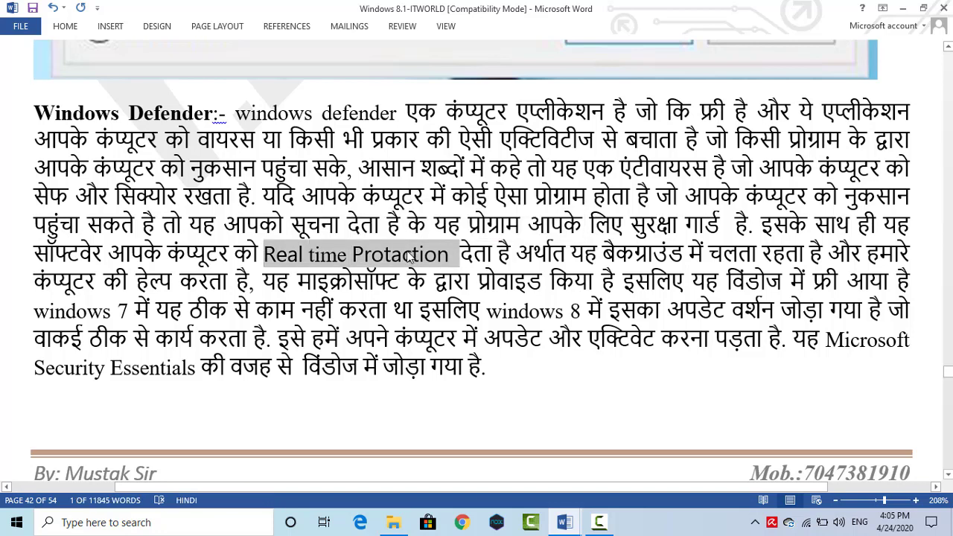
{"action": "key", "text": "ctrl+v"}
{"action": "key", "text": "ctrl+z"}
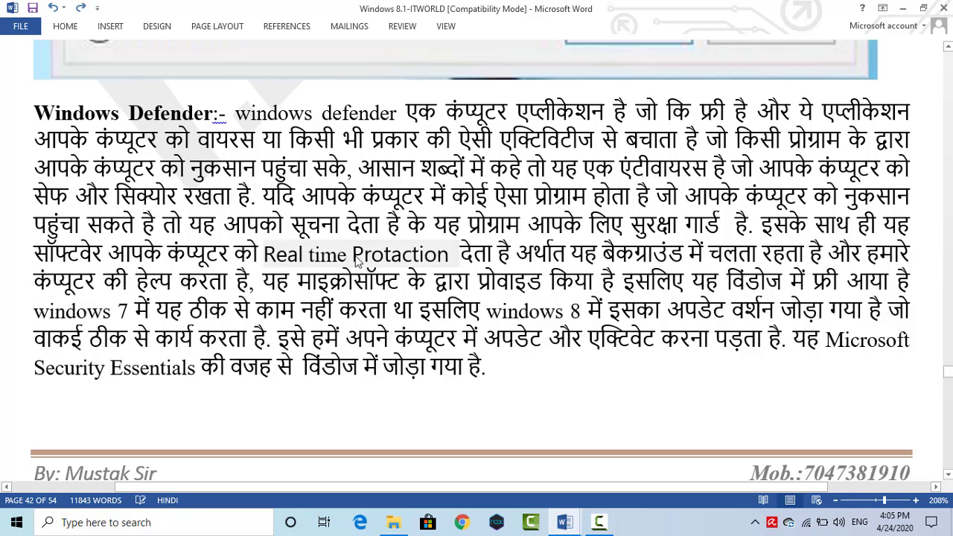
Apply the formatting of the word "time" to the whole phrase "Real time Protaction".
{"action": "double_click", "coordinate": [321, 256]}
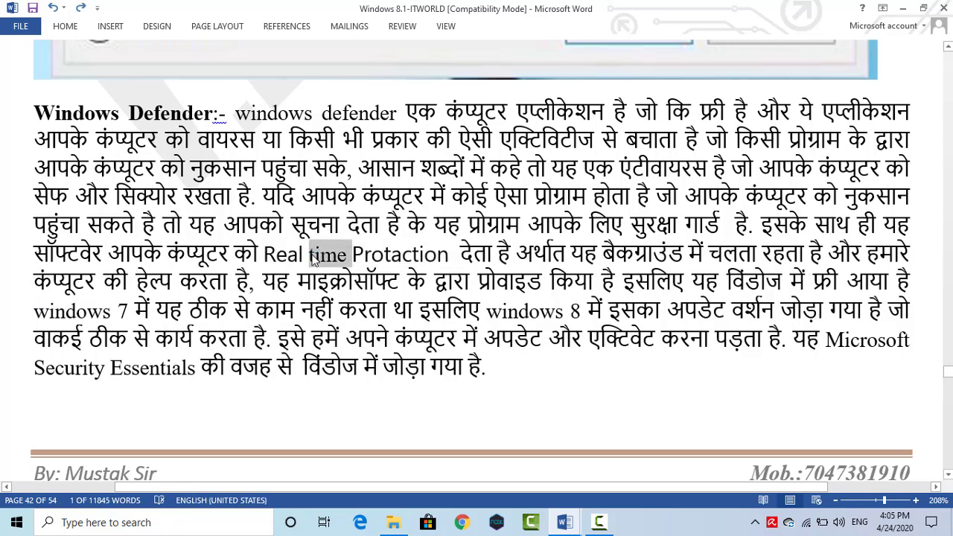
{"action": "left_click_drag", "start_coordinate": [277, 251], "coordinate": [423, 253]}
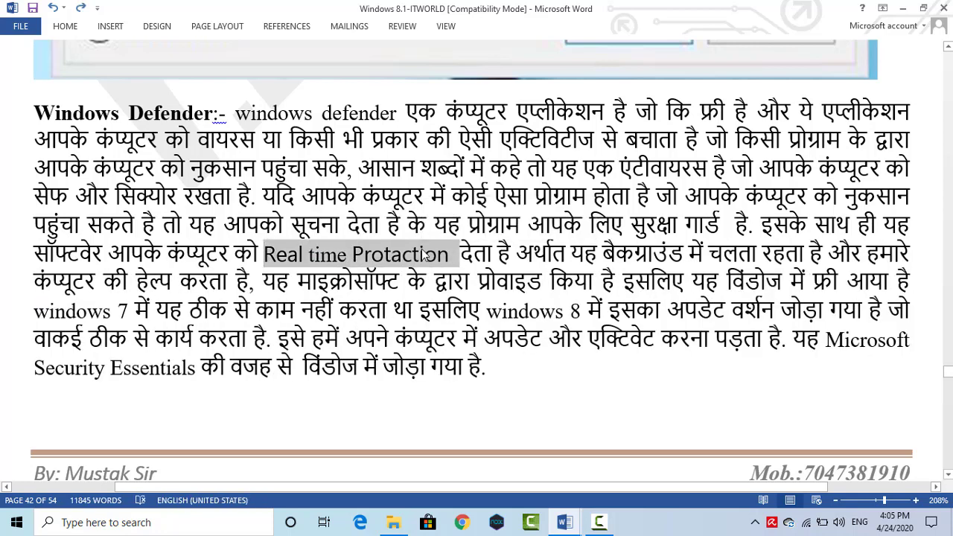
{"action": "type", "text": "V"}
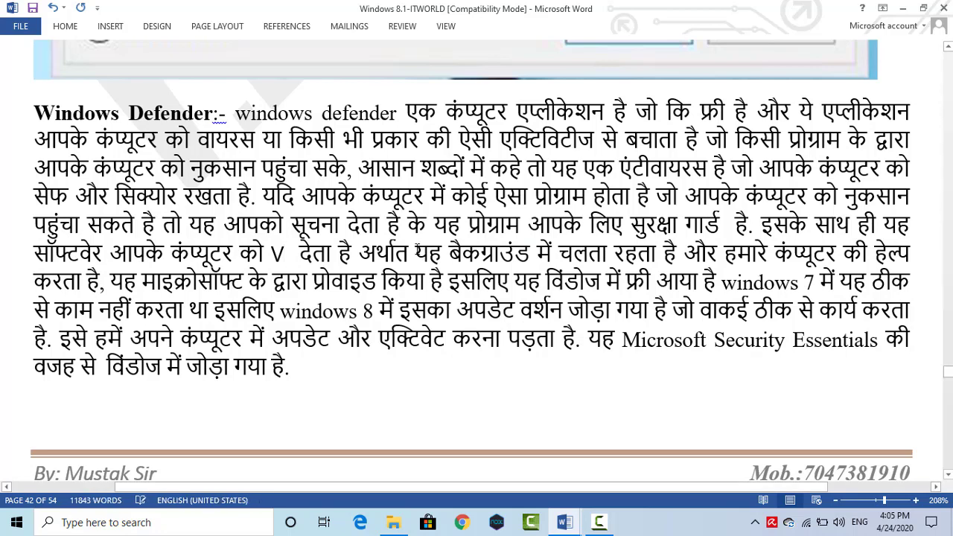
{"action": "key", "text": "ctrl+z"}
{"action": "key", "text": "ctrl+z"}
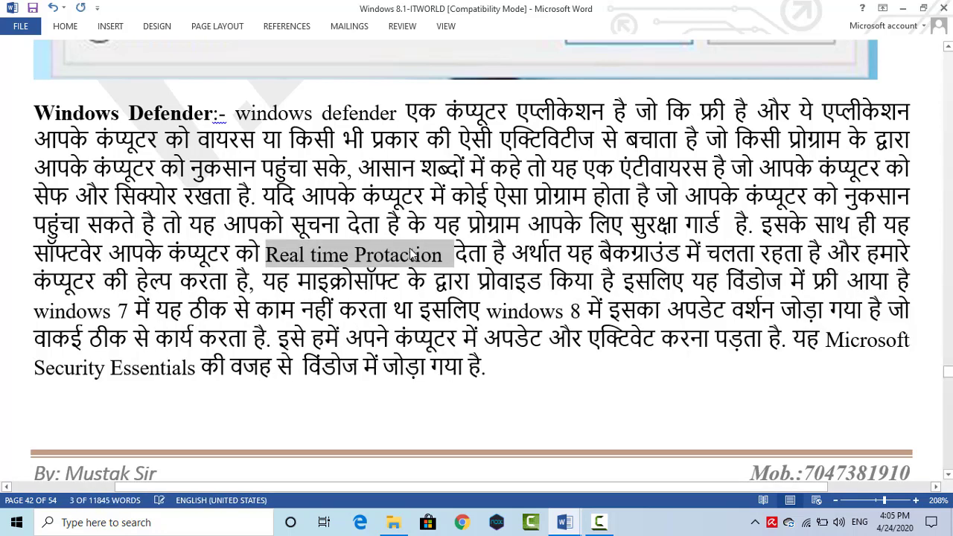
{"action": "scroll", "coordinate": [388, 255], "scroll_direction": "up", "scroll_amount": 10}
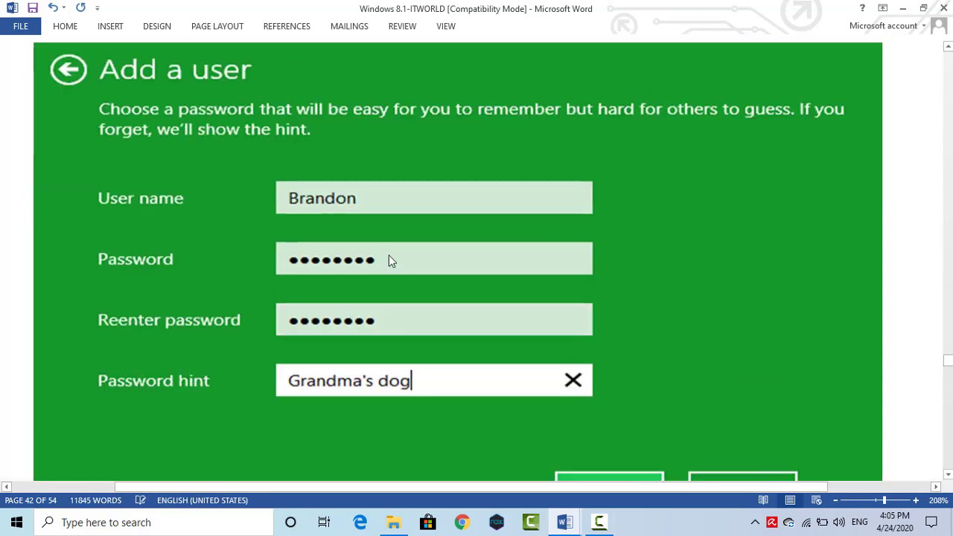
{"action": "scroll", "coordinate": [388, 255], "scroll_direction": "down", "scroll_amount": 5}
{"action": "scroll", "coordinate": [390, 252], "scroll_direction": "down", "scroll_amount": 15}
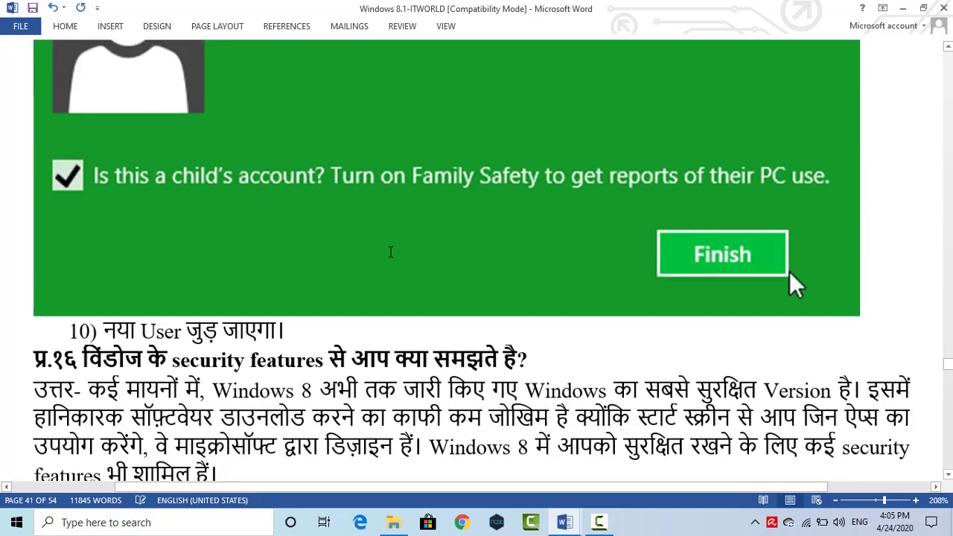
{"action": "scroll", "coordinate": [390, 253], "scroll_direction": "down", "scroll_amount": 20}
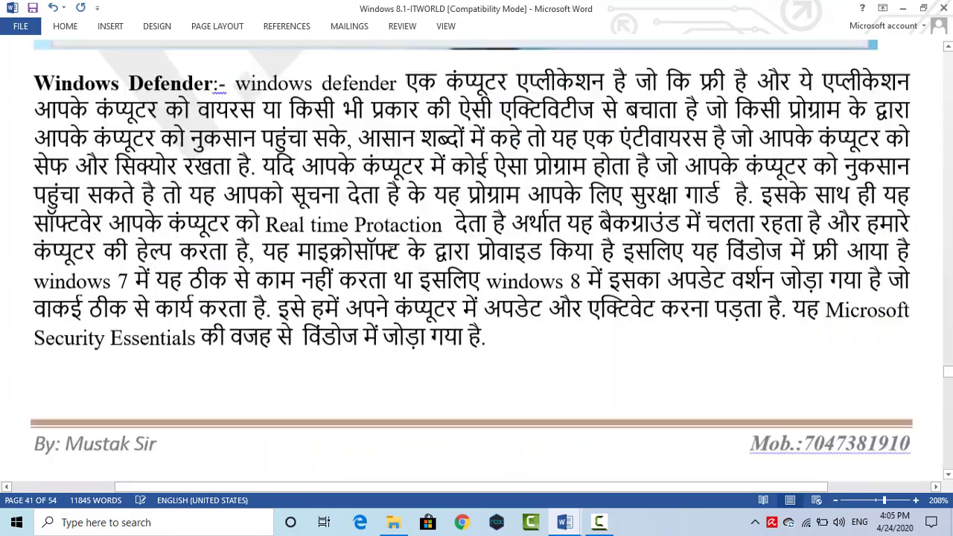
{"action": "scroll", "coordinate": [389, 253], "scroll_direction": "down", "scroll_amount": 20}
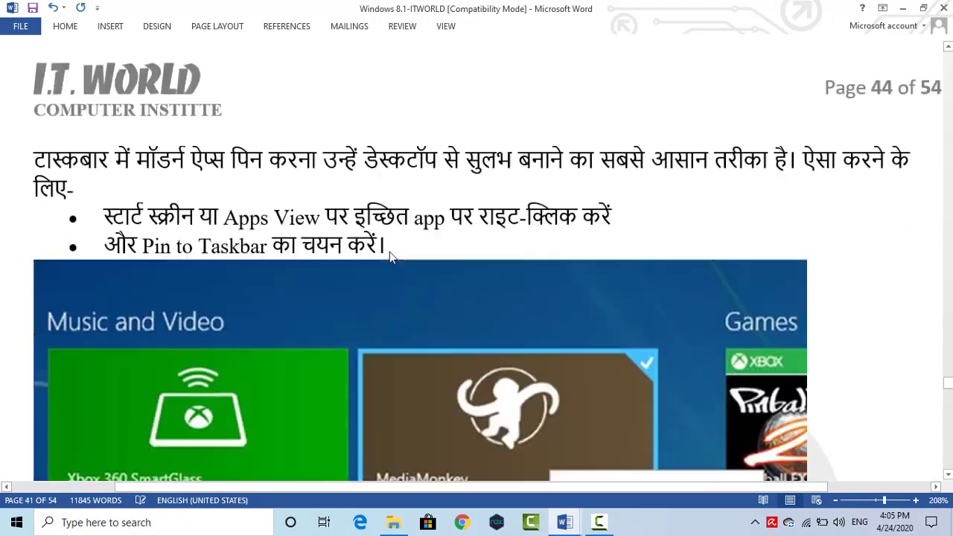
{"action": "scroll", "coordinate": [390, 252], "scroll_direction": "down", "scroll_amount": 3}
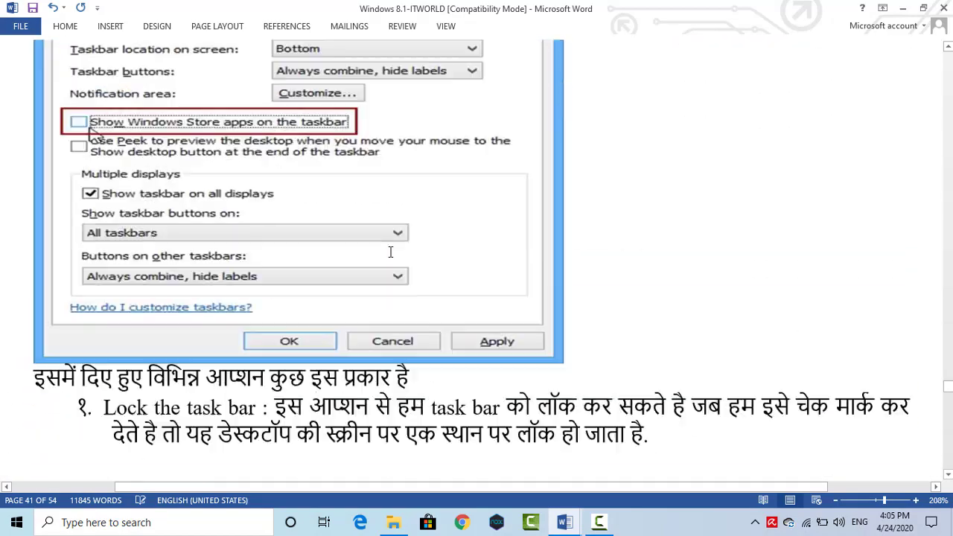
{"action": "scroll", "coordinate": [390, 252], "scroll_direction": "up", "scroll_amount": 20}
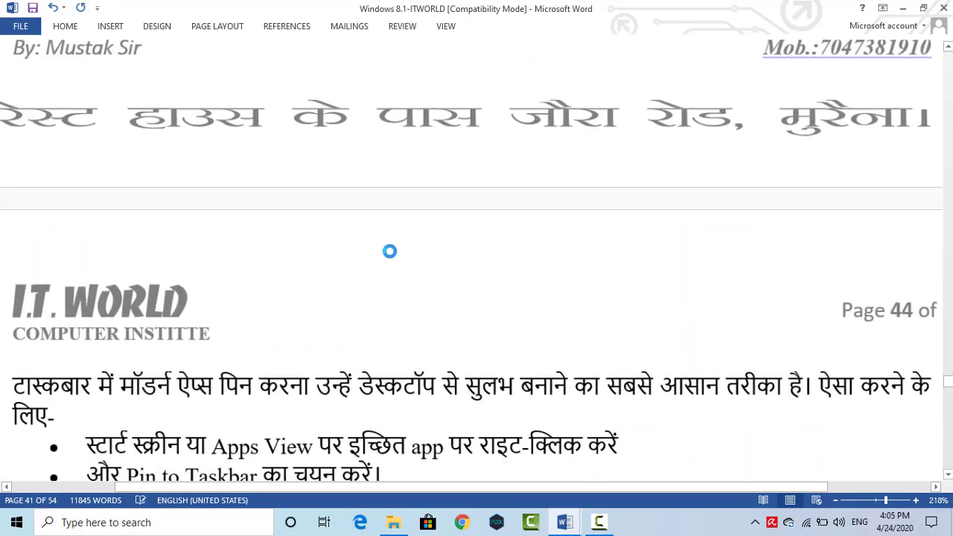
{"action": "scroll", "coordinate": [389, 252], "scroll_direction": "up", "scroll_amount": 6}
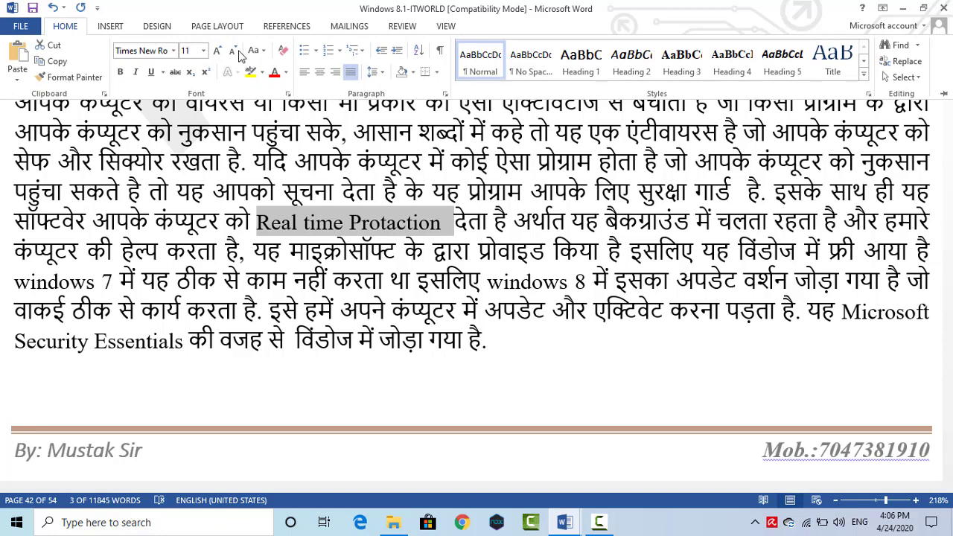
{"action": "left_click", "coordinate": [257, 50]}
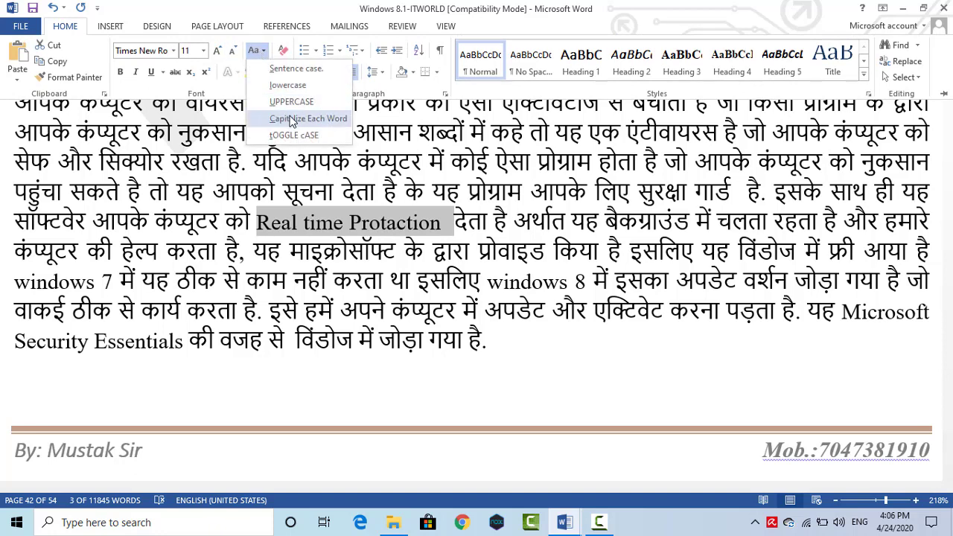
{"action": "key", "text": "Escape"}
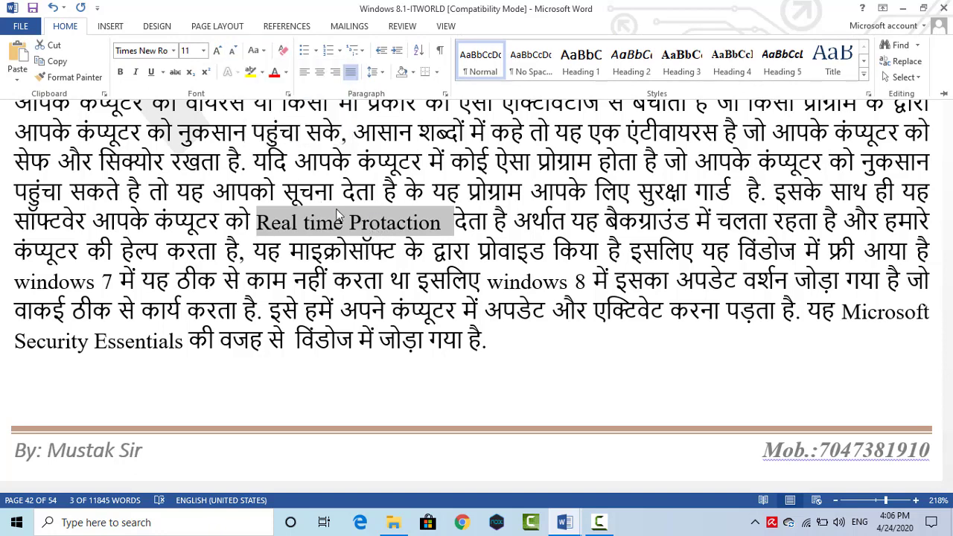
{"action": "left_click", "coordinate": [255, 51]}
{"action": "key", "text": "Escape"}
{"action": "key", "text": "ctrl+F1"}
Change "time" to "Time" in the phrase "Real time Protaction" and save the document.
{"action": "left_click", "coordinate": [308, 228]}
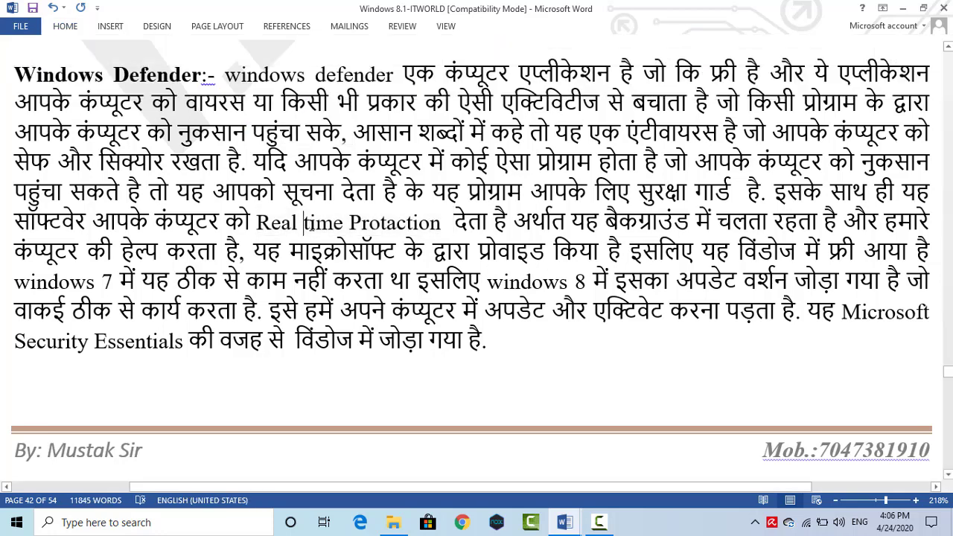
{"action": "key", "text": "BackSpace"}
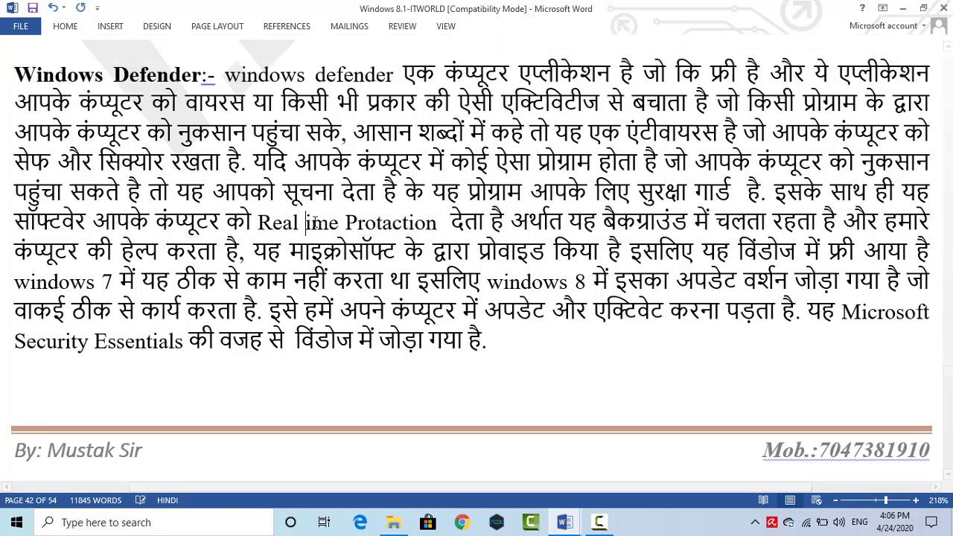
{"action": "type", "text": "T"}
{"action": "key", "text": "ctrl+s"}
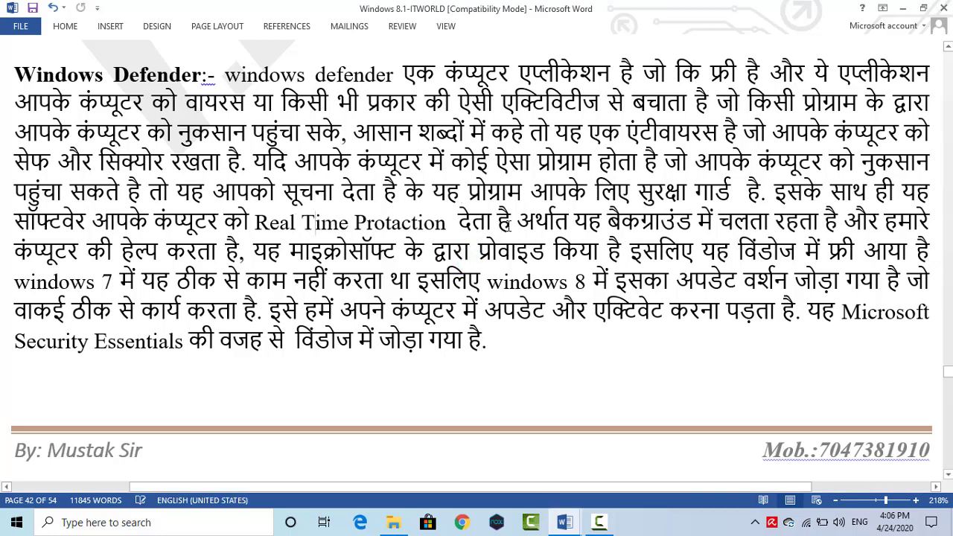
Read the next part of the Windows Defender paragraph, progressively selecting its text from "अर्थात यह बैकग्राउंड" through "प्रोवाइड किया है".
{"action": "left_click_drag", "start_coordinate": [518, 222], "coordinate": [835, 221]}
{"action": "key", "text": "shift+Right"}
{"action": "key", "text": "shift+Right"}
{"action": "key", "text": "shift+Right"}
{"action": "key", "text": "shift+Right"}
{"action": "key", "text": "shift+Right"}
{"action": "key", "text": "shift+Right"}
{"action": "key", "text": "shift+Right"}
{"action": "key", "text": "shift+Right"}
{"action": "key", "text": "shift+Right"}
{"action": "key", "text": "shift+Right"}
{"action": "key", "text": "shift+Right"}
{"action": "key", "text": "shift+Right"}
{"action": "key", "text": "shift+Right"}
{"action": "key", "text": "shift+Right"}
{"action": "key", "text": "shift+Right"}
{"action": "key", "text": "shift+Right"}
{"action": "key", "text": "shift+Right"}
{"action": "key", "text": "shift+Right"}
{"action": "key", "text": "shift+Right"}
{"action": "key", "text": "shift+Right"}
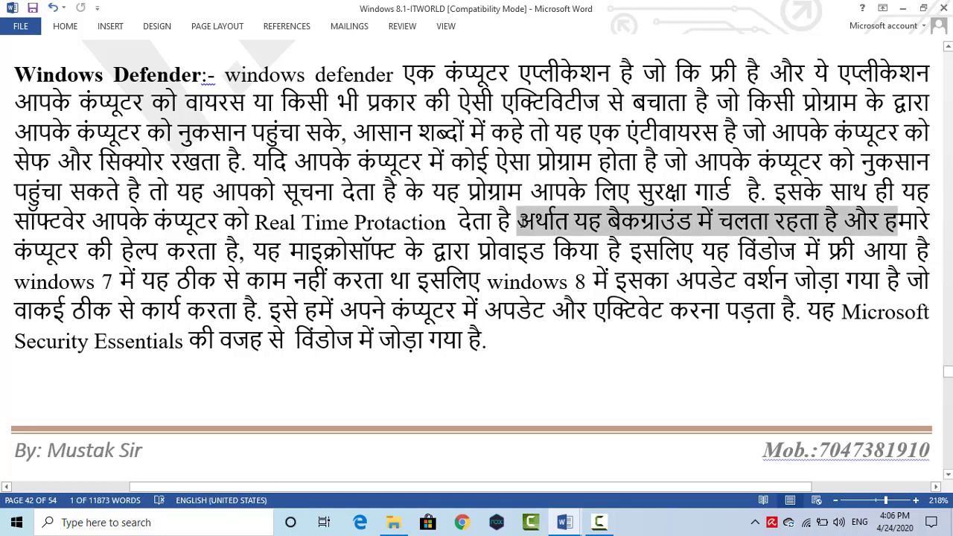
{"action": "key", "text": "shift+Right"}
{"action": "key", "text": "shift+Right"}
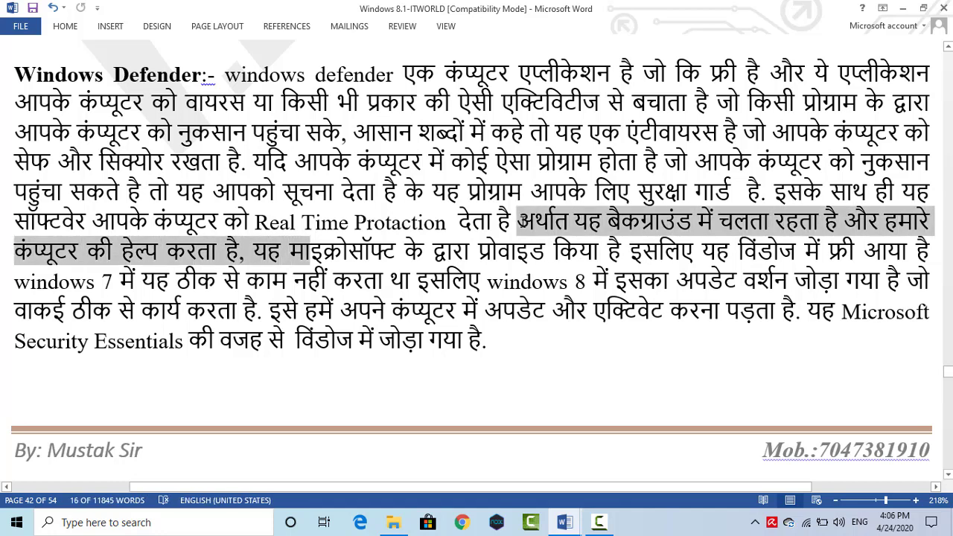
{"action": "key", "text": "shift+Right"}
{"action": "key", "text": "shift+Right"}
{"action": "key", "text": "shift+Right"}
{"action": "key", "text": "shift+Right"}
{"action": "key", "text": "shift+Right"}
{"action": "key", "text": "shift+Right"}
{"action": "key", "text": "shift+Right"}
{"action": "key", "text": "shift+Right"}
{"action": "key", "text": "shift+Right"}
{"action": "key", "text": "shift+Right"}
{"action": "key", "text": "shift+Right"}
{"action": "key", "text": "shift+Right"}
{"action": "key", "text": "shift+Right"}
{"action": "key", "text": "shift+Right"}
{"action": "key", "text": "shift+Right"}
{"action": "key", "text": "shift+Right"}
{"action": "key", "text": "shift+Right"}
{"action": "key", "text": "shift+Right"}
{"action": "key", "text": "shift+Right"}
{"action": "key", "text": "shift+Right"}
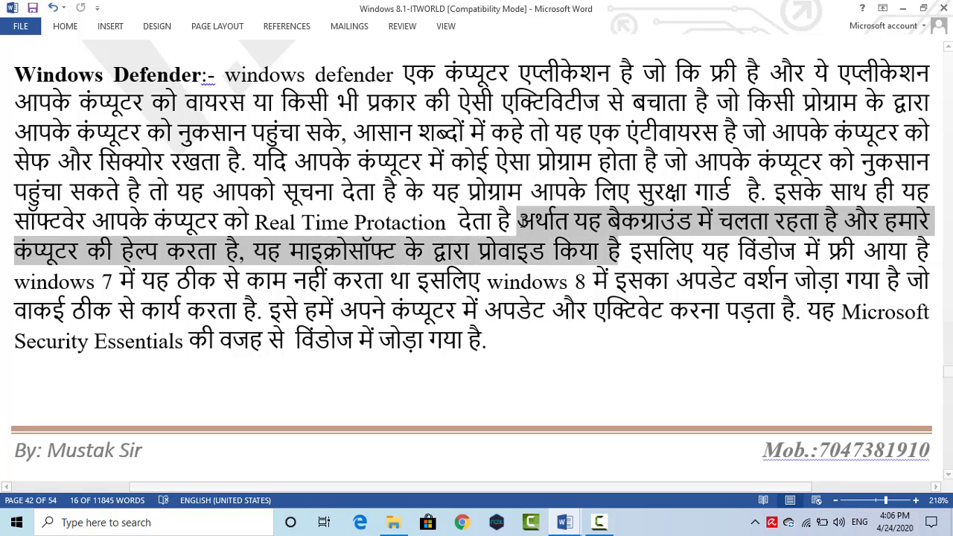
Read on through the Windows Defender paragraph, progressively extending the text selection from "इसलिए यह विंडोज" through "Microsoft Security".
{"action": "key", "text": "shift+Right"}
{"action": "key", "text": "shift+Right"}
{"action": "key", "text": "shift+Right"}
{"action": "key", "text": "shift+Right"}
{"action": "key", "text": "shift+Right"}
{"action": "key", "text": "shift+Right"}
{"action": "key", "text": "shift+Right"}
{"action": "key", "text": "shift+Right"}
{"action": "key", "text": "shift+Right"}
{"action": "key", "text": "shift+Right"}
{"action": "key", "text": "shift+Right"}
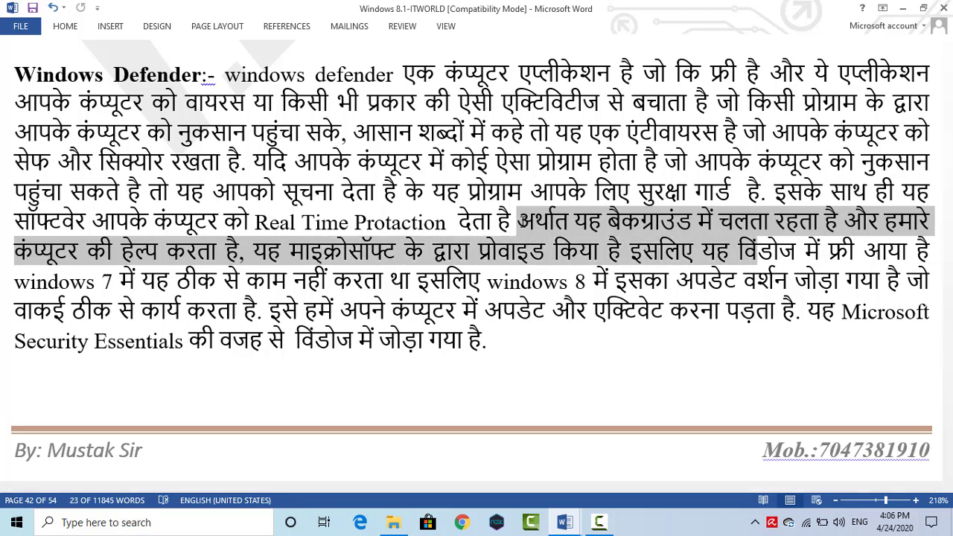
{"action": "key", "text": "shift+Right"}
{"action": "key", "text": "shift+Right"}
{"action": "key", "text": "shift+Right"}
{"action": "key", "text": "shift+Right"}
{"action": "key", "text": "shift+Right"}
{"action": "key", "text": "shift+Right"}
{"action": "key", "text": "shift+Right"}
{"action": "key", "text": "shift+Right"}
{"action": "key", "text": "shift+Right"}
{"action": "key", "text": "shift+Right"}
{"action": "key", "text": "shift+Right"}
{"action": "key", "text": "shift+Right"}
{"action": "key", "text": "shift+Right"}
{"action": "key", "text": "shift+Right"}
{"action": "key", "text": "shift+Right"}
{"action": "key", "text": "shift+Right"}
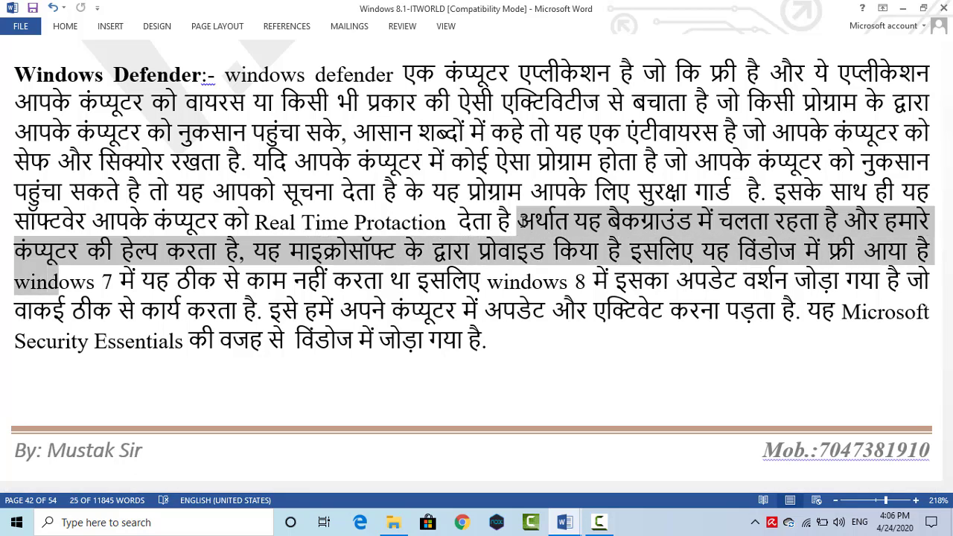
{"action": "key", "text": "shift+Right"}
{"action": "key", "text": "shift+Right"}
{"action": "key", "text": "shift+Right"}
{"action": "key", "text": "shift+Right"}
{"action": "key", "text": "shift+Right"}
{"action": "key", "text": "shift+Right"}
{"action": "key", "text": "shift+Right"}
{"action": "key", "text": "shift+Right"}
{"action": "key", "text": "shift+Right"}
{"action": "key", "text": "shift+Right"}
{"action": "key", "text": "shift+Right"}
{"action": "key", "text": "shift+Right"}
{"action": "key", "text": "shift+Right"}
{"action": "key", "text": "shift+Right"}
{"action": "key", "text": "shift+Right"}
{"action": "key", "text": "shift+Right"}
{"action": "key", "text": "shift+Right"}
{"action": "key", "text": "shift+Right"}
{"action": "key", "text": "shift+Right"}
{"action": "key", "text": "shift+Right"}
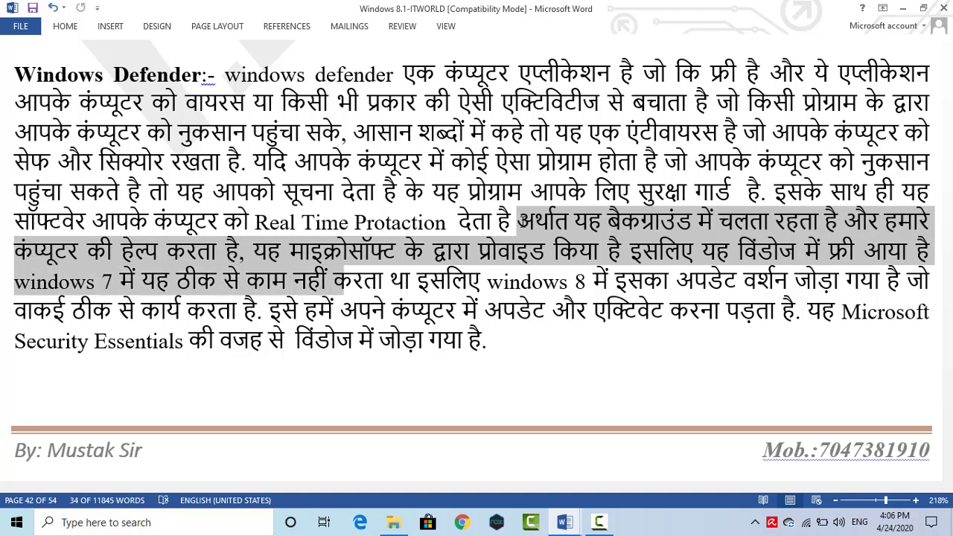
{"action": "key", "text": "shift+Right"}
{"action": "key", "text": "shift+Right"}
{"action": "key", "text": "shift+Right"}
{"action": "key", "text": "shift+Right"}
{"action": "key", "text": "shift+Right"}
{"action": "key", "text": "shift+Right"}
{"action": "key", "text": "shift+Right"}
{"action": "key", "text": "shift+Right"}
{"action": "key", "text": "shift+Right"}
{"action": "key", "text": "shift+Right"}
{"action": "key", "text": "shift+Right"}
{"action": "key", "text": "shift+Right"}
{"action": "key", "text": "shift+Right"}
{"action": "key", "text": "shift+Right"}
{"action": "key", "text": "shift+Right"}
{"action": "key", "text": "shift+Right"}
{"action": "key", "text": "shift+Right"}
{"action": "key", "text": "shift+Right"}
{"action": "key", "text": "shift+Right"}
{"action": "key", "text": "shift+Right"}
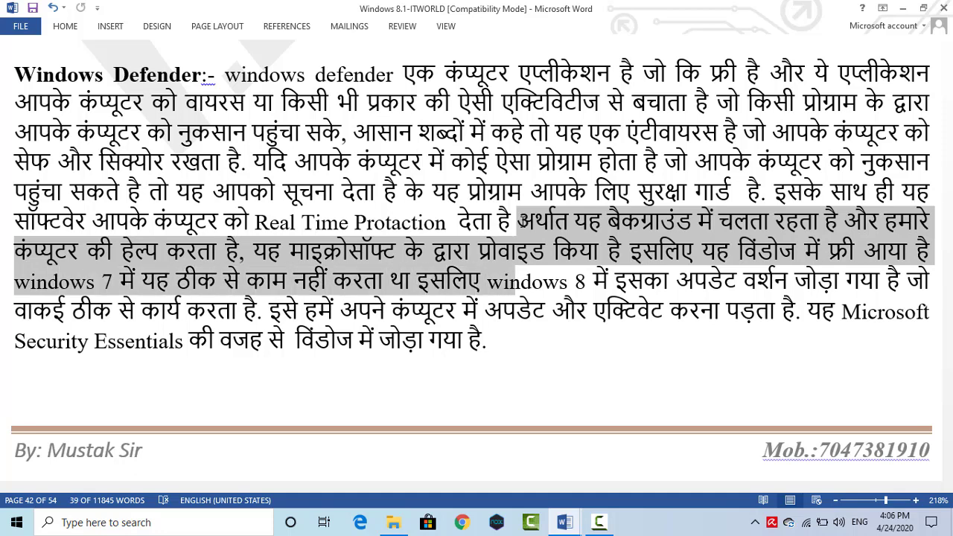
{"action": "key", "text": "shift+Right"}
{"action": "key", "text": "shift+Right"}
{"action": "key", "text": "shift+Right"}
{"action": "key", "text": "shift+Right"}
{"action": "key", "text": "shift+Right"}
{"action": "key", "text": "shift+Right"}
{"action": "key", "text": "shift+Right"}
{"action": "key", "text": "shift+Right"}
{"action": "key", "text": "shift+Right"}
{"action": "key", "text": "shift+Right"}
{"action": "key", "text": "shift+Right"}
{"action": "key", "text": "shift+Right"}
{"action": "key", "text": "shift+Right"}
{"action": "key", "text": "shift+Right"}
{"action": "key", "text": "shift+Right"}
{"action": "key", "text": "shift+Right"}
{"action": "key", "text": "shift+Right"}
{"action": "key", "text": "shift+Right"}
{"action": "key", "text": "shift+Right"}
{"action": "key", "text": "shift+Right"}
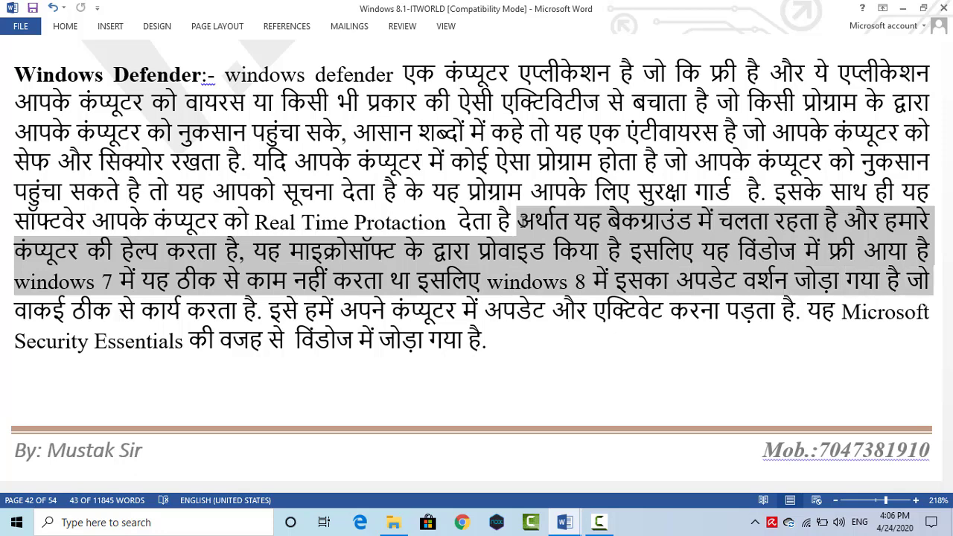
{"action": "key", "text": "shift+Right"}
{"action": "key", "text": "shift+Right"}
{"action": "key", "text": "shift+Right"}
{"action": "key", "text": "shift+Right"}
{"action": "key", "text": "shift+Right"}
{"action": "key", "text": "shift+Right"}
{"action": "key", "text": "shift+Right"}
{"action": "key", "text": "shift+Right"}
{"action": "key", "text": "shift+Right"}
{"action": "key", "text": "shift+Right"}
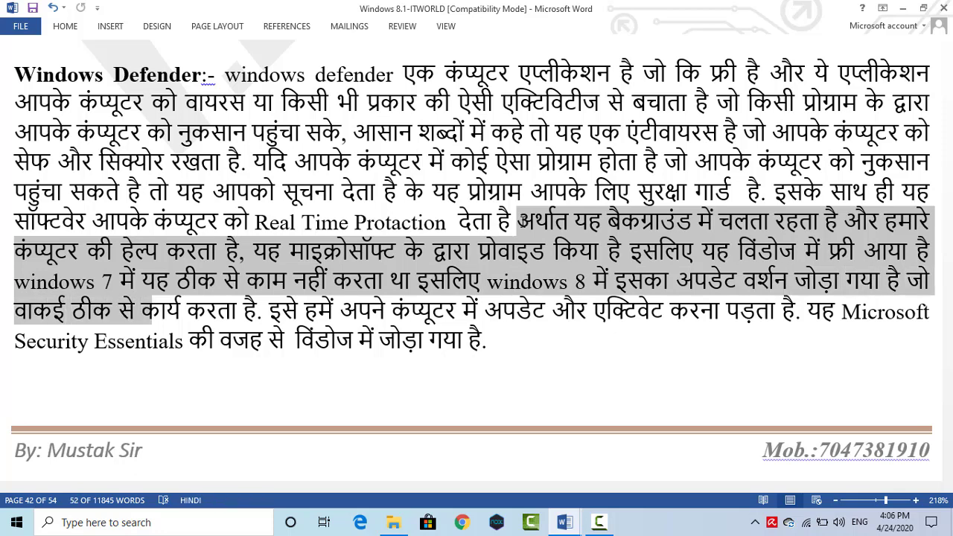
{"action": "key", "text": "shift+Right"}
{"action": "key", "text": "shift+Right"}
{"action": "key", "text": "shift+Right"}
{"action": "key", "text": "shift+Right"}
{"action": "key", "text": "shift+Right"}
{"action": "key", "text": "shift+Right"}
{"action": "key", "text": "shift+Right"}
{"action": "key", "text": "shift+Right"}
{"action": "key", "text": "shift+Right"}
{"action": "key", "text": "shift+Right"}
{"action": "key", "text": "shift+Right"}
{"action": "key", "text": "shift+Right"}
{"action": "key", "text": "shift+Right"}
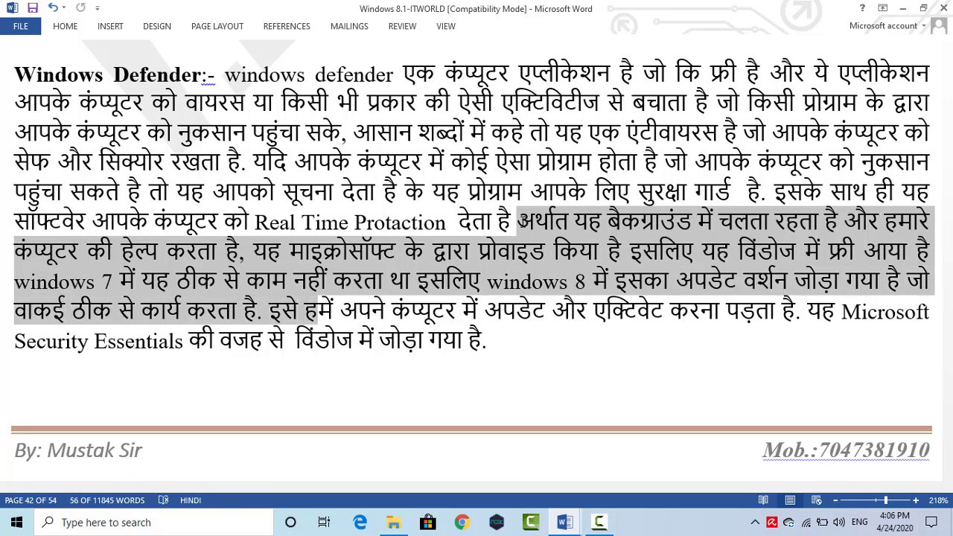
{"action": "key", "text": "shift+Right"}
{"action": "key", "text": "shift+Right"}
{"action": "key", "text": "shift+Right"}
{"action": "key", "text": "shift+Right"}
{"action": "key", "text": "shift+Right"}
{"action": "key", "text": "shift+Right"}
{"action": "key", "text": "shift+Right"}
{"action": "key", "text": "shift+Right"}
{"action": "key", "text": "shift+Right"}
{"action": "key", "text": "shift+Right"}
{"action": "key", "text": "shift+Right"}
{"action": "key", "text": "shift+Right"}
{"action": "key", "text": "shift+Right"}
{"action": "key", "text": "shift+Right"}
{"action": "key", "text": "shift+Right"}
{"action": "key", "text": "shift+Right"}
{"action": "key", "text": "shift+Right"}
{"action": "key", "text": "shift+Right"}
{"action": "key", "text": "shift+Right"}
{"action": "key", "text": "shift+Right"}
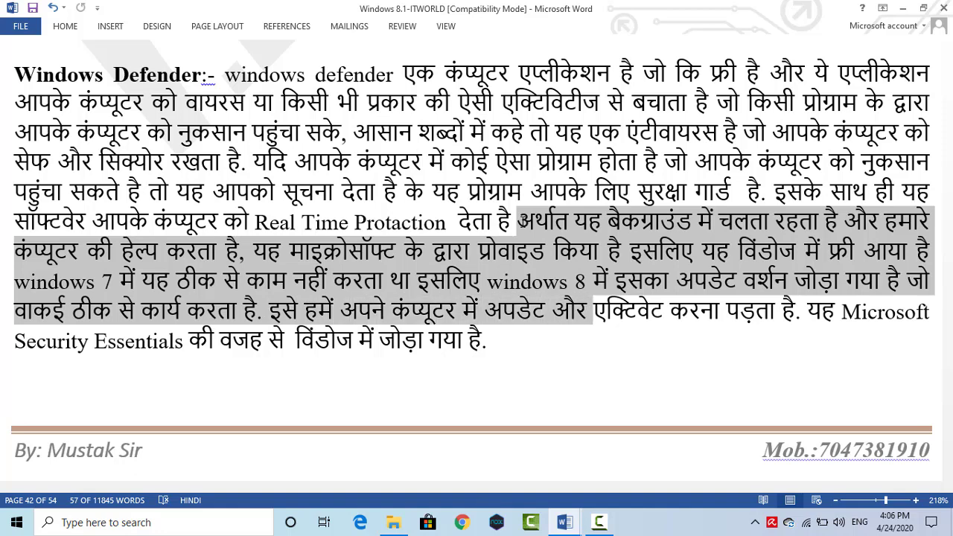
{"action": "key", "text": "shift+Right"}
{"action": "key", "text": "shift+Right"}
{"action": "key", "text": "shift+Right"}
{"action": "key", "text": "shift+Right"}
{"action": "key", "text": "shift+Right"}
{"action": "key", "text": "shift+Right"}
{"action": "key", "text": "shift+Right"}
{"action": "key", "text": "shift+Right"}
{"action": "key", "text": "shift+Right"}
{"action": "key", "text": "shift+Right"}
{"action": "key", "text": "shift+Right"}
{"action": "key", "text": "shift+Right"}
{"action": "key", "text": "shift+Right"}
{"action": "key", "text": "shift+Right"}
{"action": "key", "text": "shift+Right"}
{"action": "key", "text": "shift+Right"}
{"action": "key", "text": "shift+Right"}
{"action": "key", "text": "shift+Right"}
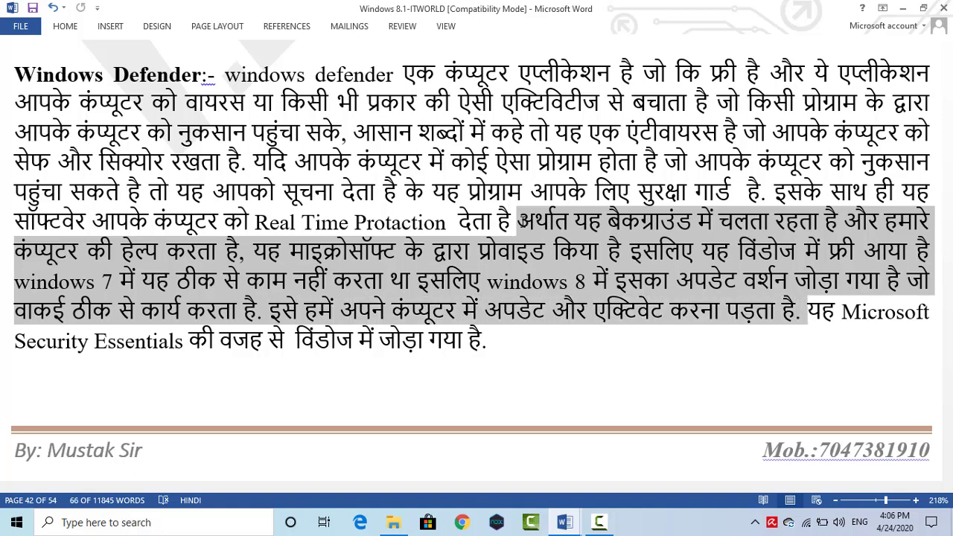
{"action": "key", "text": "shift+Right"}
{"action": "key", "text": "shift+Right"}
{"action": "key", "text": "shift+Right"}
{"action": "key", "text": "shift+Right"}
{"action": "key", "text": "shift+Right"}
{"action": "key", "text": "shift+Right"}
{"action": "key", "text": "shift+Right"}
{"action": "key", "text": "shift+Right"}
{"action": "key", "text": "shift+Right"}
{"action": "key", "text": "shift+Right"}
{"action": "key", "text": "shift+Right"}
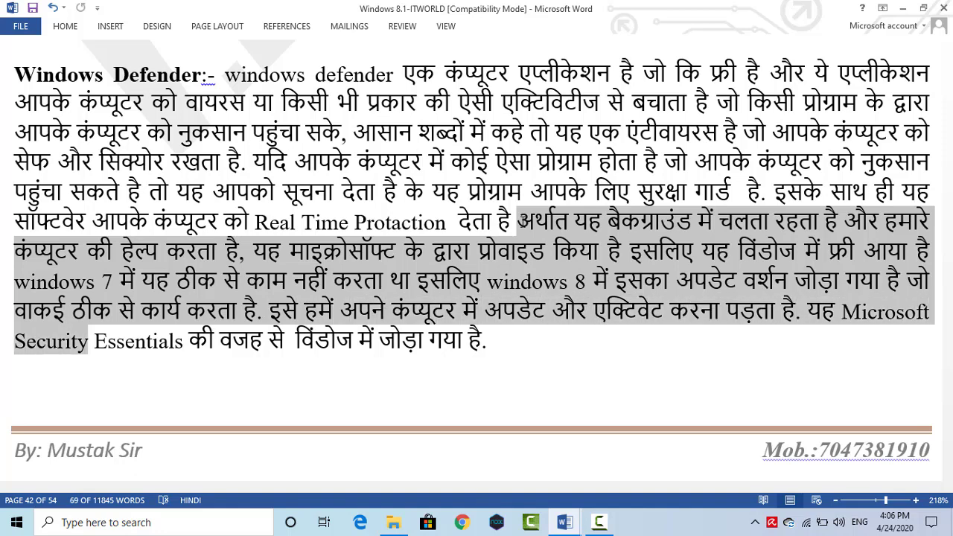
Read the rest of the Windows Defender paragraph, extending the text selection from "Essentials" through the final "जोड़ा गया है.".
{"action": "key", "text": "shift+Right"}
{"action": "key", "text": "shift+Right"}
{"action": "key", "text": "shift+Right"}
{"action": "key", "text": "shift+Right"}
{"action": "key", "text": "shift+Right"}
{"action": "key", "text": "shift+Right"}
{"action": "key", "text": "shift+Right"}
{"action": "key", "text": "shift+Right"}
{"action": "key", "text": "shift+Right"}
{"action": "key", "text": "shift+Right"}
{"action": "key", "text": "shift+Right"}
{"action": "key", "text": "shift+Right"}
{"action": "key", "text": "shift+Right"}
{"action": "key", "text": "shift+Right"}
{"action": "key", "text": "shift+Right"}
{"action": "key", "text": "shift+Right"}
{"action": "key", "text": "shift+Right"}
{"action": "key", "text": "shift+Right"}
{"action": "key", "text": "shift+Right"}
{"action": "key", "text": "shift+Right"}
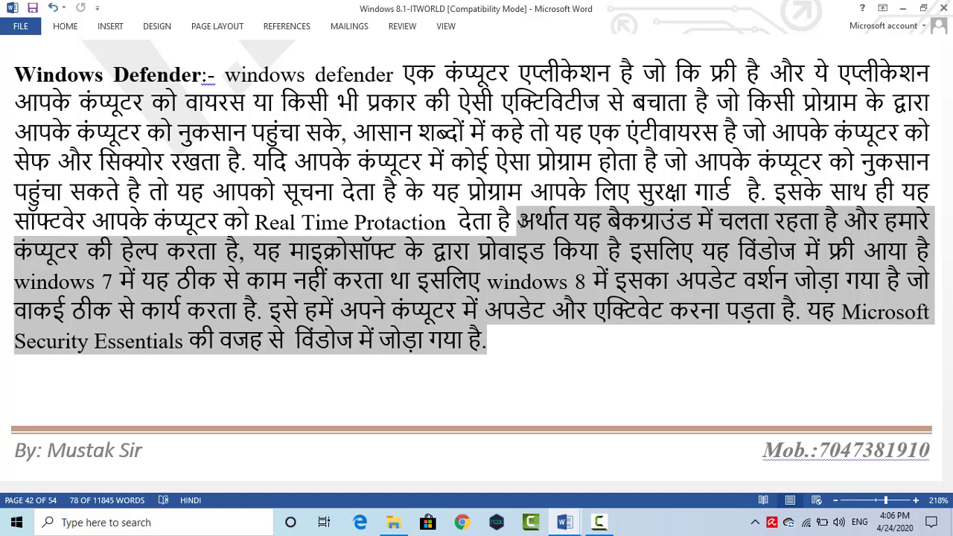
Examine the Microsoft Security Essentials picture on page 43, including its protection status, scan options and scan details.
{"action": "scroll", "coordinate": [521, 233], "scroll_direction": "down", "scroll_amount": 8}
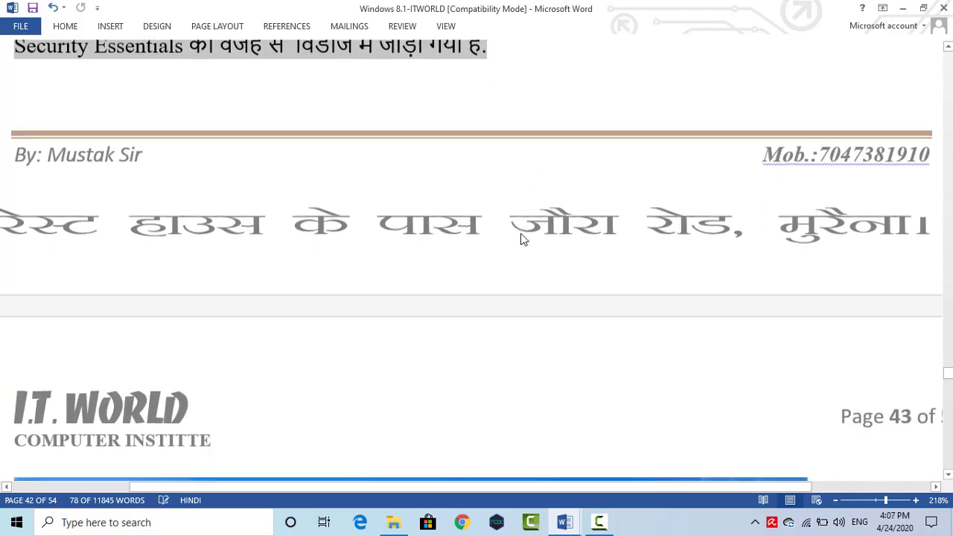
{"action": "scroll", "coordinate": [519, 233], "scroll_direction": "down", "scroll_amount": 3}
{"action": "scroll", "coordinate": [508, 232], "scroll_direction": "up", "scroll_amount": 2}
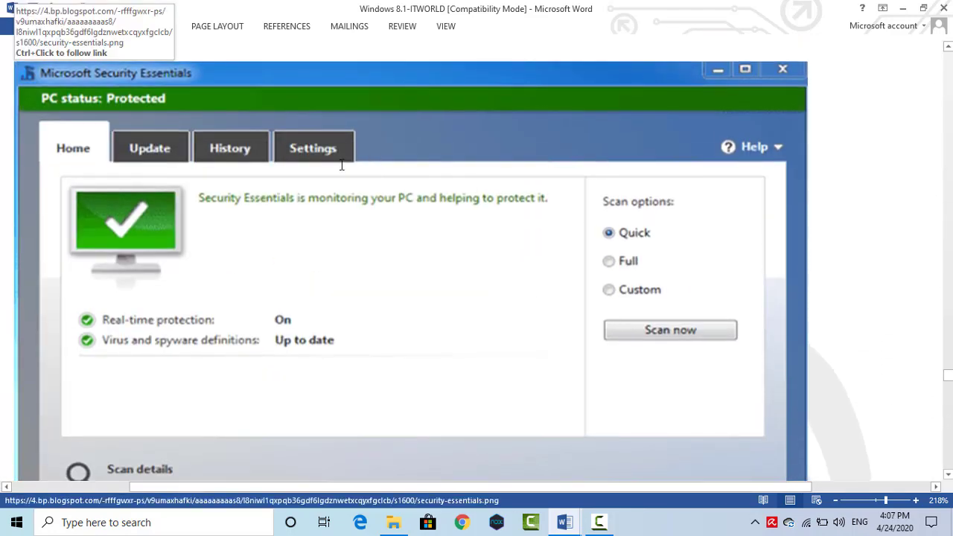
{"action": "scroll", "coordinate": [472, 285], "scroll_direction": "down", "scroll_amount": 3}
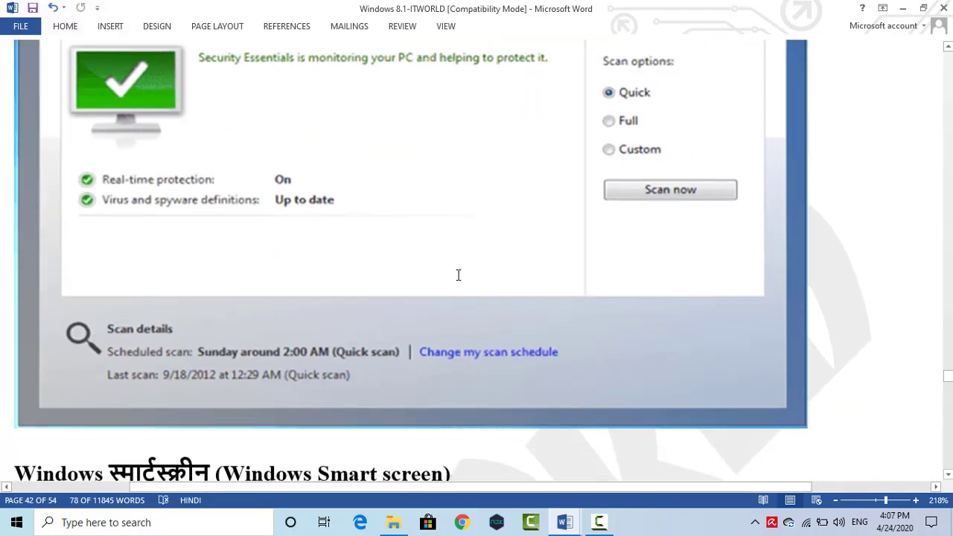
Minimize the Word document, search Windows for "contra" and open Control Panel.
{"action": "left_click", "coordinate": [902, 7]}
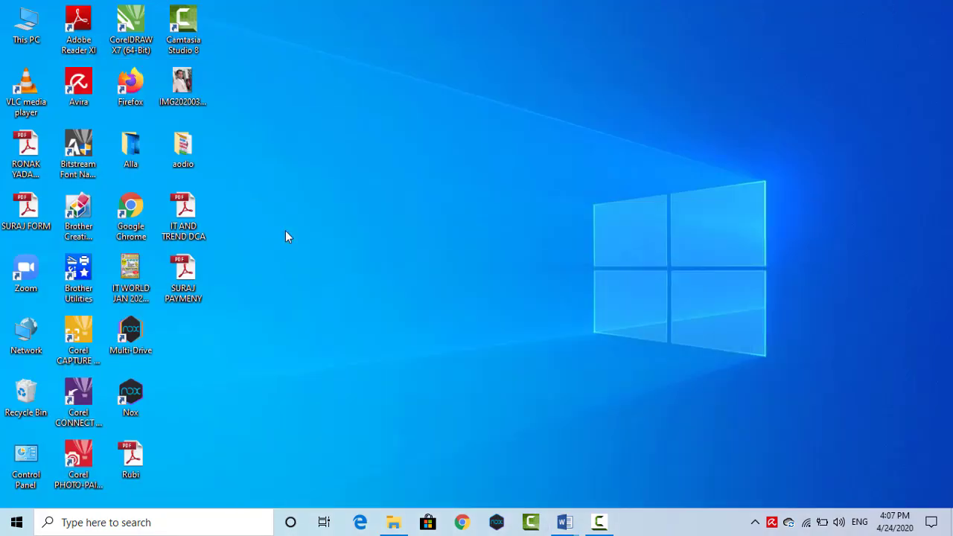
{"action": "left_click", "coordinate": [16, 525]}
{"action": "left_click", "coordinate": [16, 525]}
{"action": "left_click", "coordinate": [16, 525]}
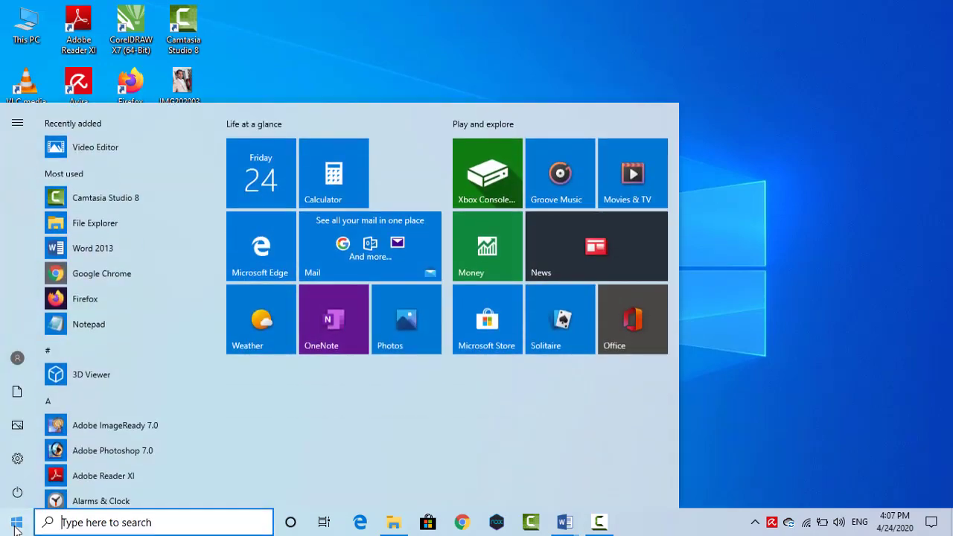
{"action": "type", "text": "contra"}
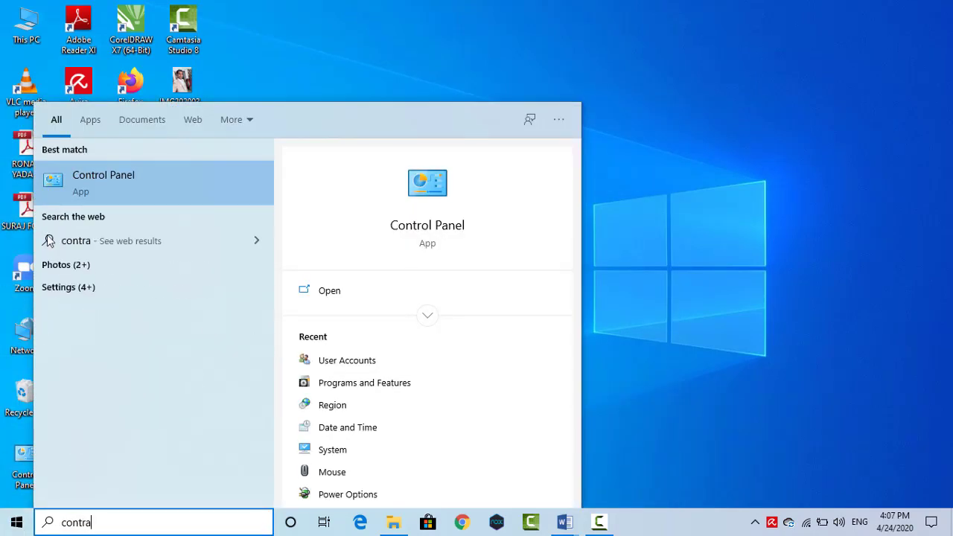
{"action": "key", "text": "Return"}
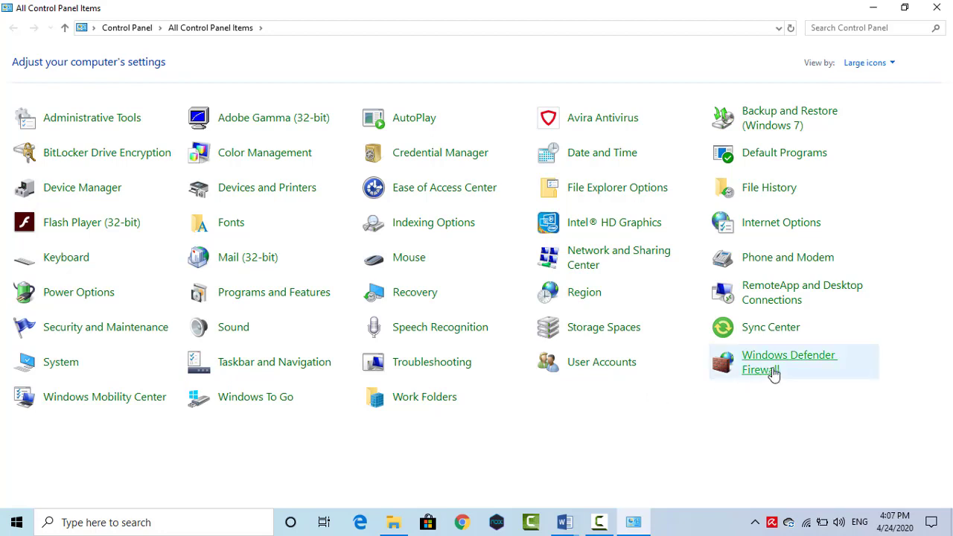
Review the Windows Defender Firewall status and its on/off settings for private and public networks, and close Control Panel.
{"action": "left_click", "coordinate": [819, 365]}
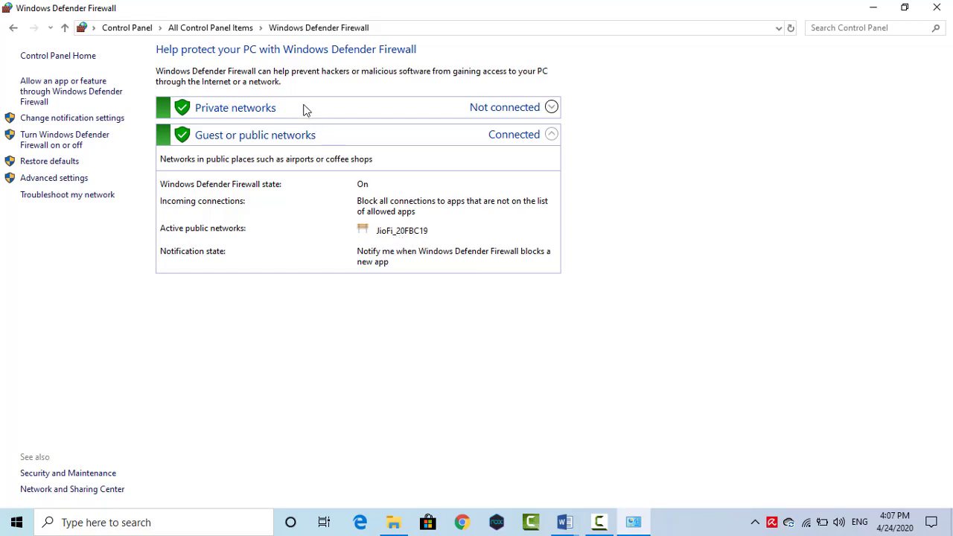
{"action": "left_click", "coordinate": [85, 141]}
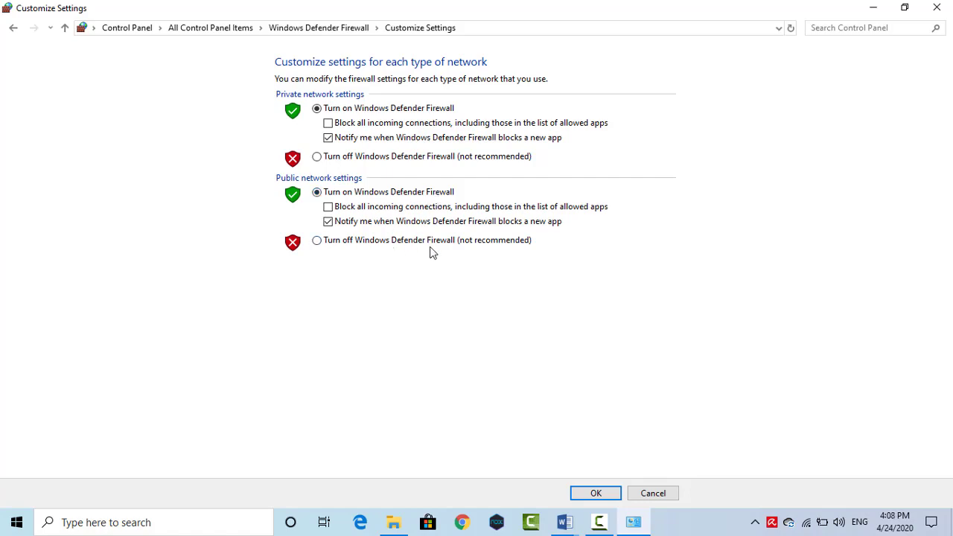
{"action": "left_click", "coordinate": [936, 8]}
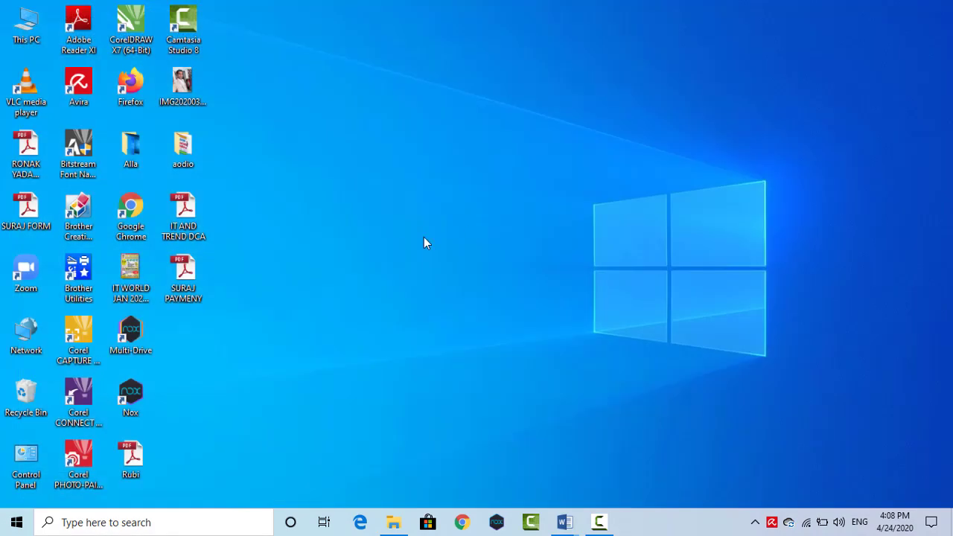
Search Windows for "defe", open the Windows Security app and maximize its window.
{"action": "key", "text": "super"}
{"action": "type", "text": "winw"}
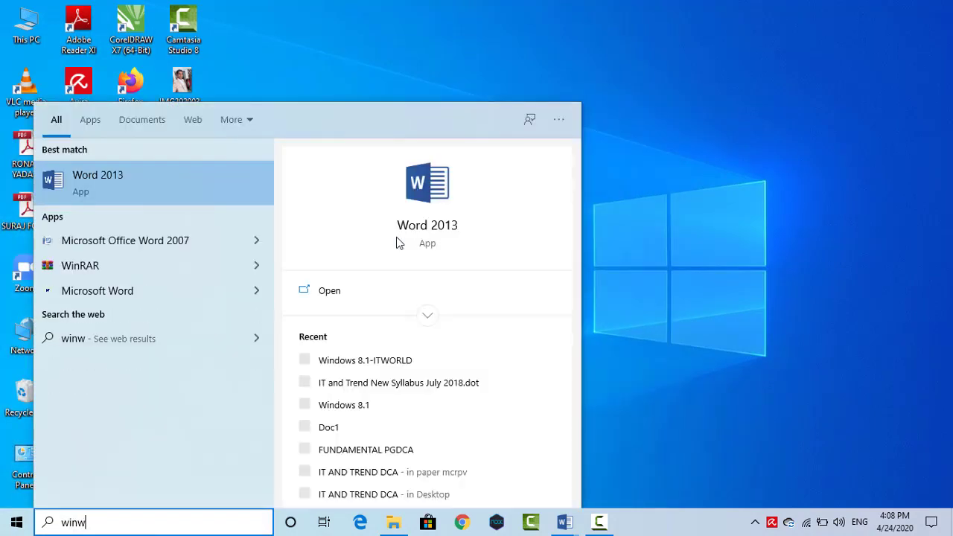
{"action": "key", "text": "BackSpace"}
{"action": "key", "text": "BackSpace"}
{"action": "key", "text": "BackSpace"}
{"action": "key", "text": "BackSpace"}
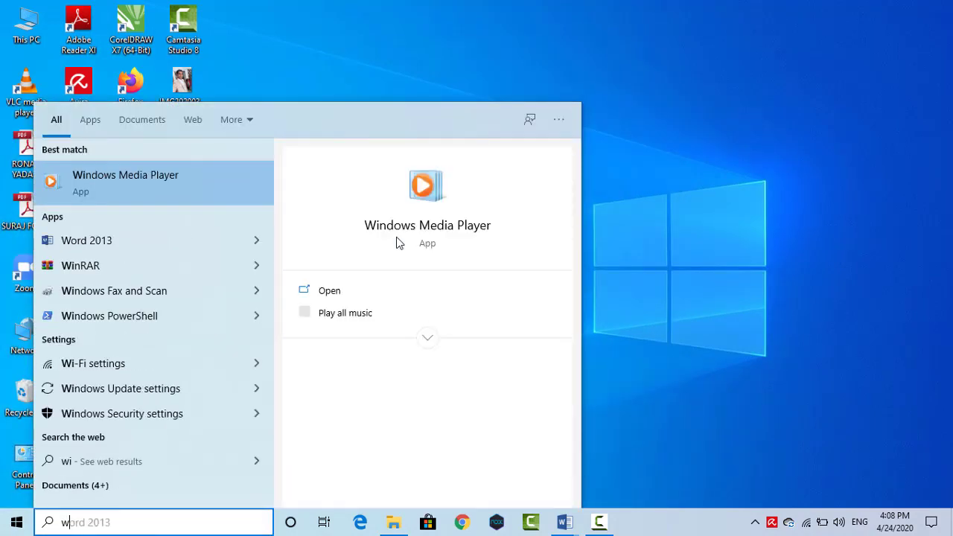
{"action": "type", "text": "dfen"}
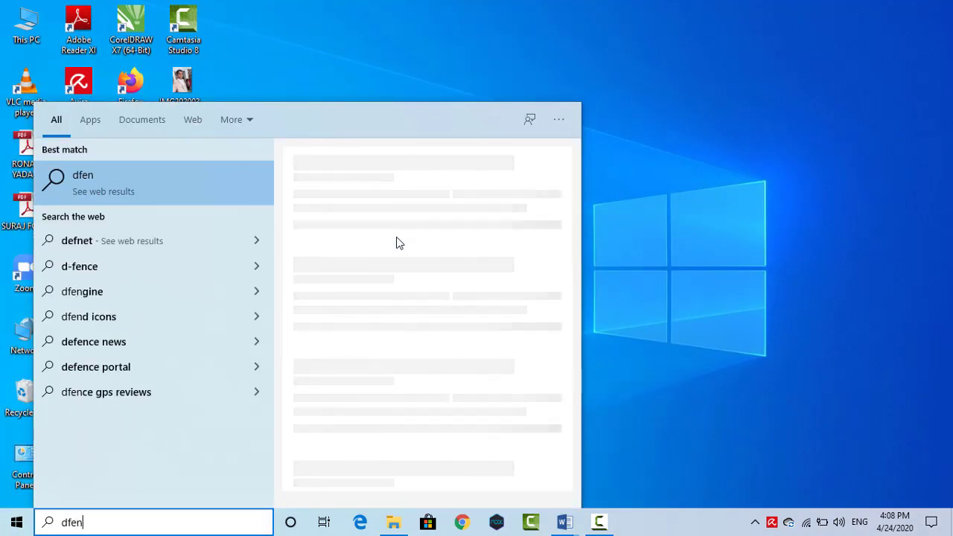
{"action": "key", "text": "BackSpace"}
{"action": "key", "text": "BackSpace"}
{"action": "key", "text": "BackSpace"}
{"action": "type", "text": "efe"}
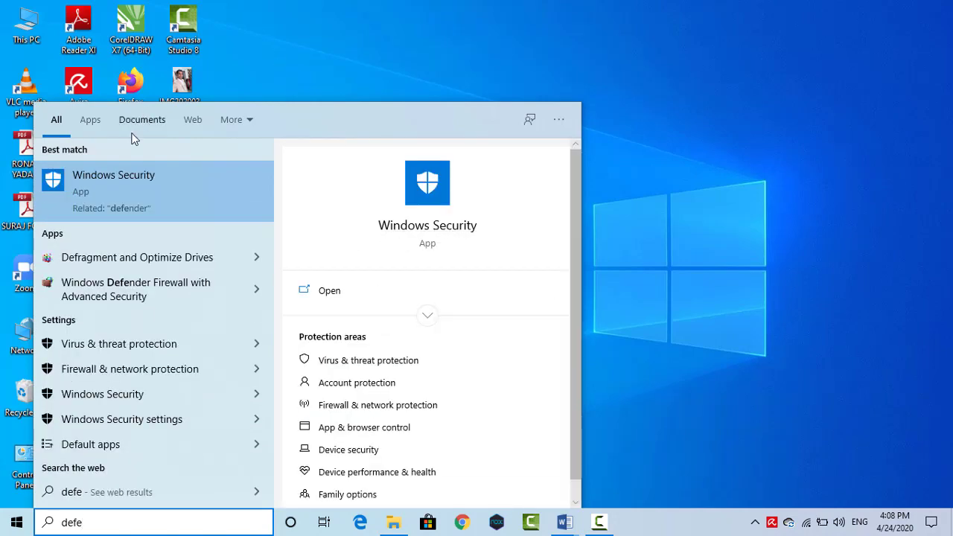
{"action": "left_click", "coordinate": [118, 185]}
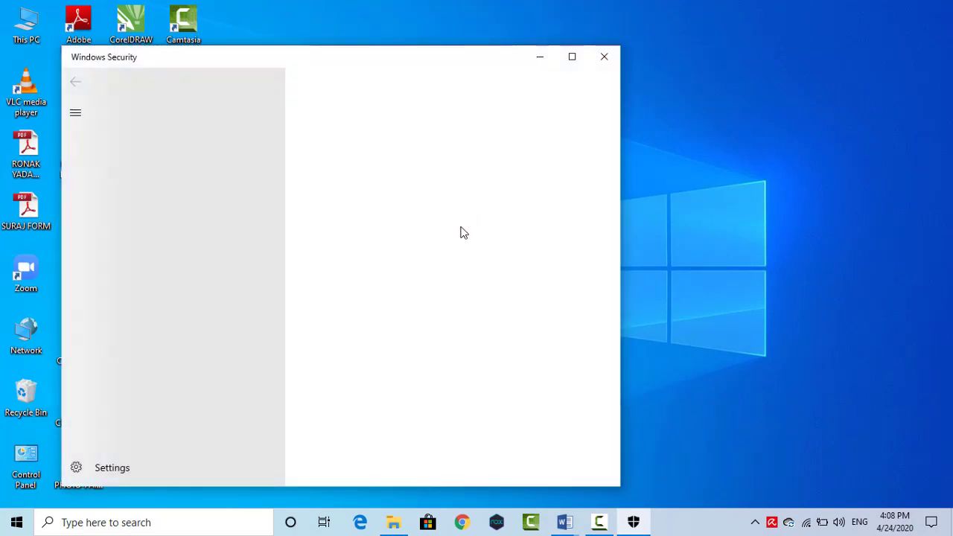
{"action": "left_click", "coordinate": [572, 58]}
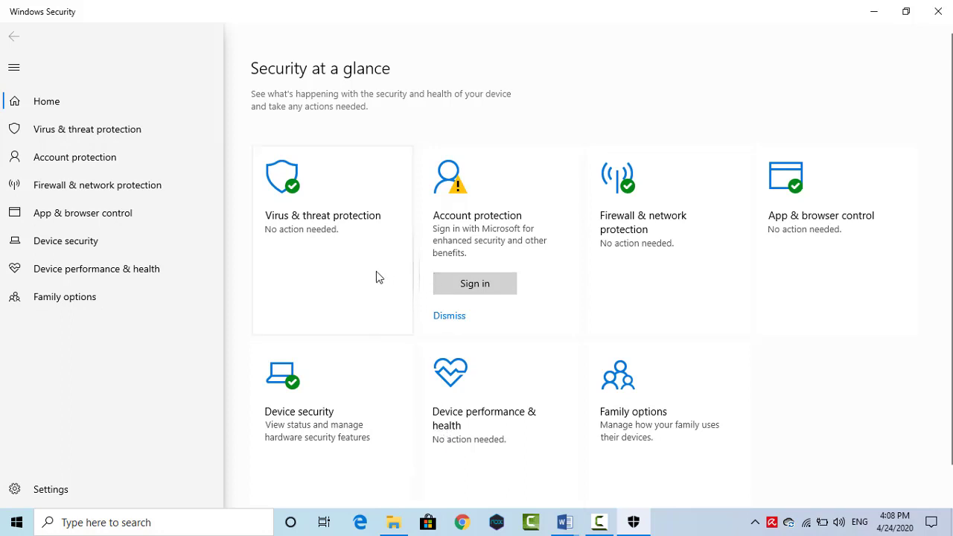
Expand Windows Defender Antivirus options under Virus & threat protection, toggle Periodic scanning twice, and close Windows Security.
{"action": "left_click", "coordinate": [339, 244]}
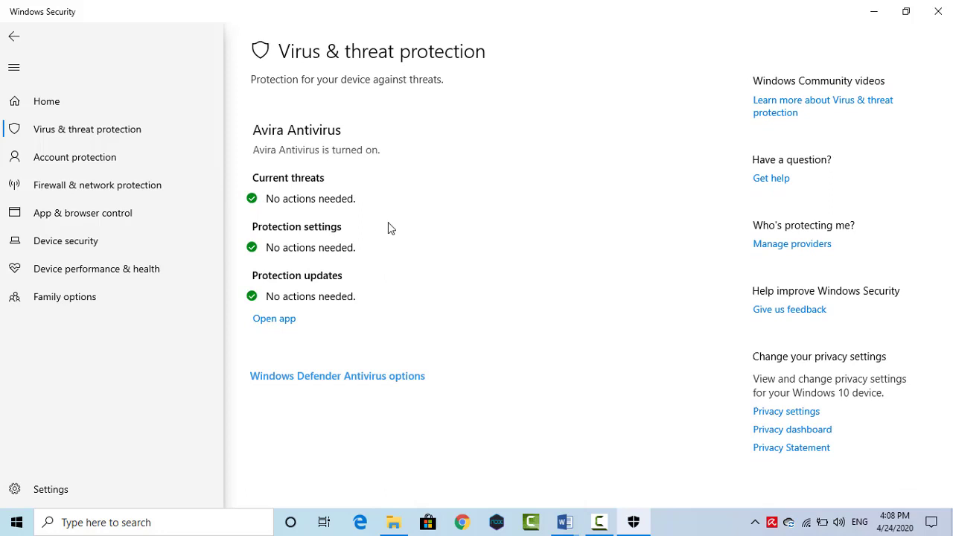
{"action": "left_click", "coordinate": [338, 380]}
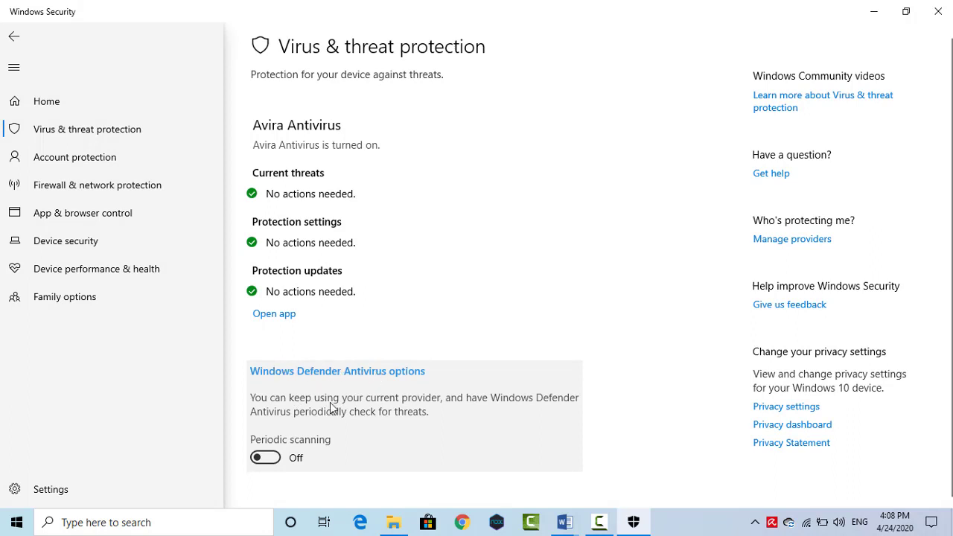
{"action": "left_click", "coordinate": [268, 458]}
{"action": "left_click", "coordinate": [268, 458]}
{"action": "left_click", "coordinate": [938, 11]}
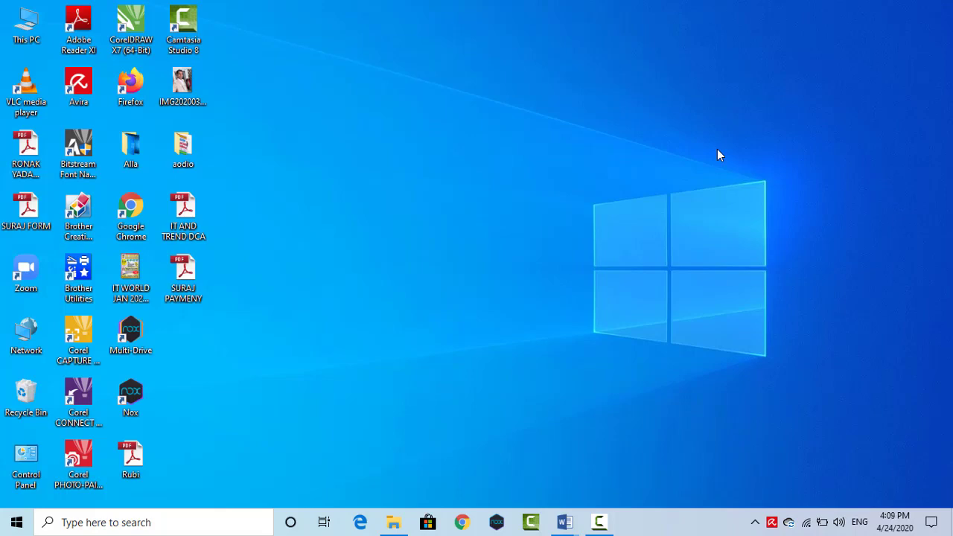
Reopen Windows Security by searching for "defe", review the Periodic scanning option under Virus & threat protection, and close the app.
{"action": "left_click", "coordinate": [3, 527]}
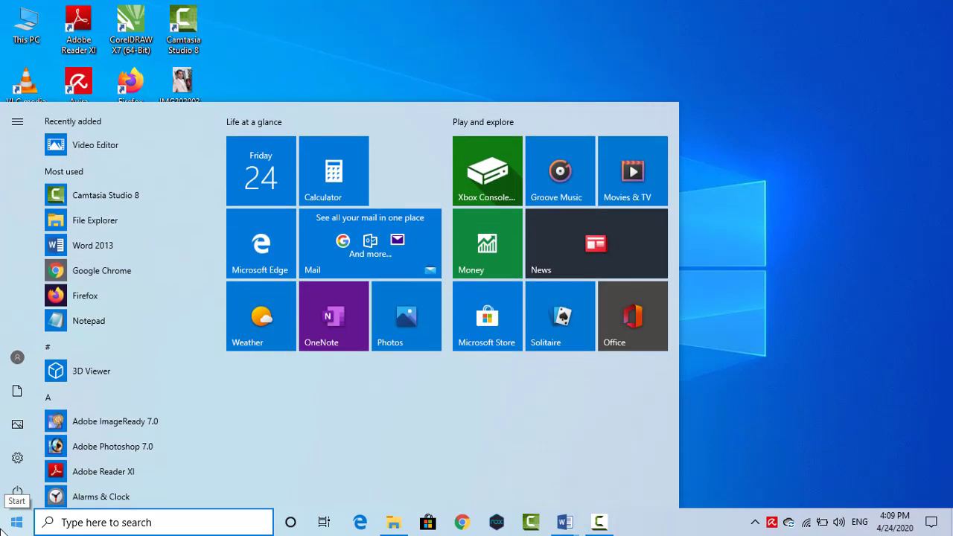
{"action": "type", "text": "defe"}
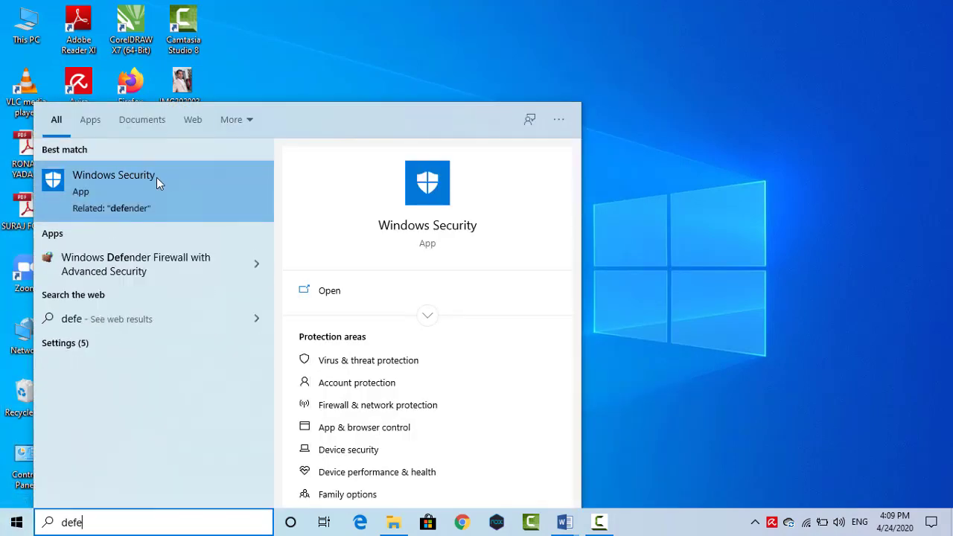
{"action": "left_click", "coordinate": [157, 178]}
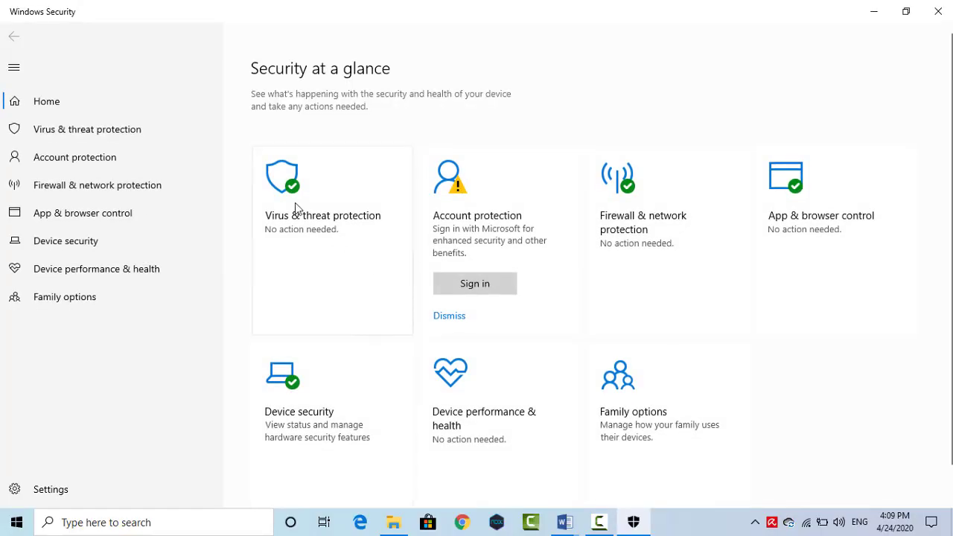
{"action": "left_click", "coordinate": [332, 261]}
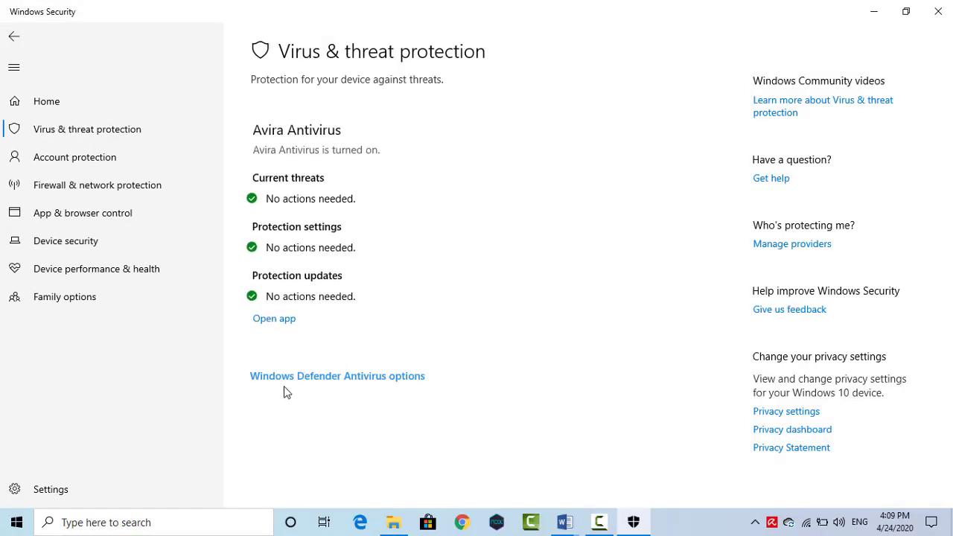
{"action": "left_click", "coordinate": [295, 378]}
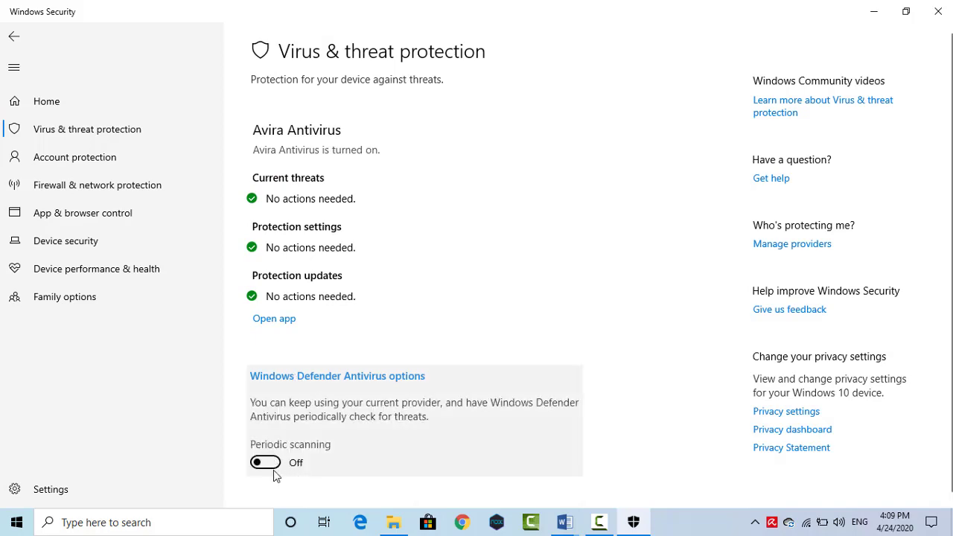
{"action": "left_click", "coordinate": [938, 12]}
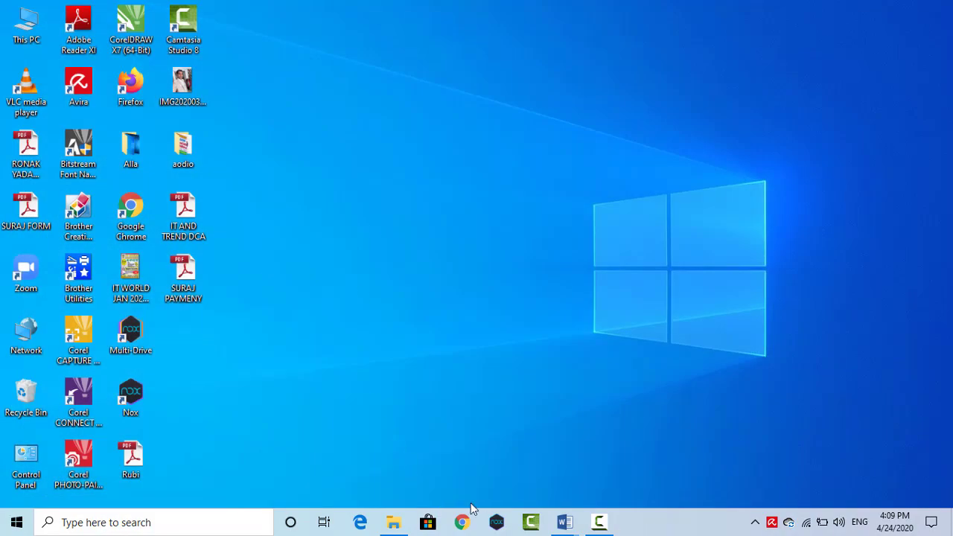
Switch back to the Windows 8.1-ITWORLD document in Word and review the Microsoft Security Essentials picture's status and scan details.
{"action": "mouse_move", "coordinate": [564, 522]}
{"action": "left_click", "coordinate": [483, 451]}
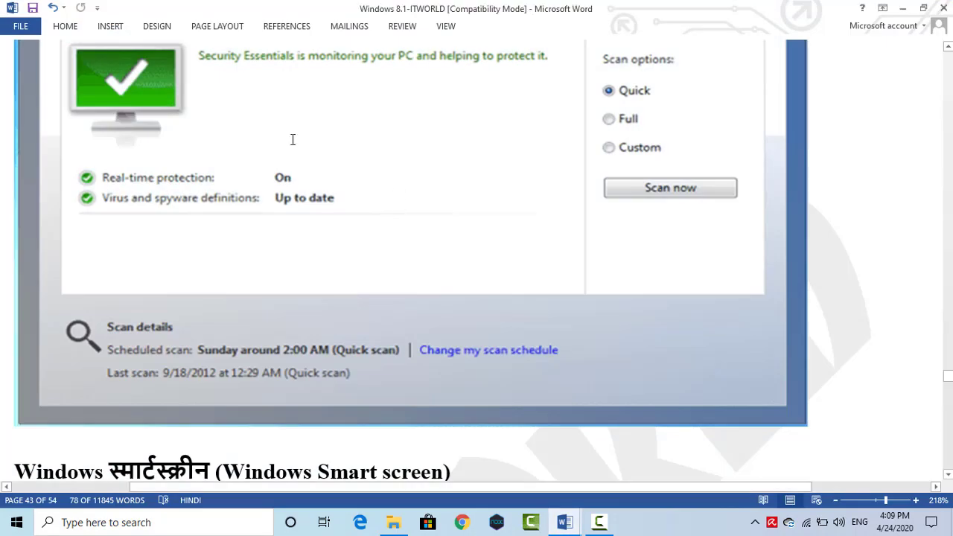
{"action": "scroll", "coordinate": [275, 197], "scroll_direction": "up", "scroll_amount": 3}
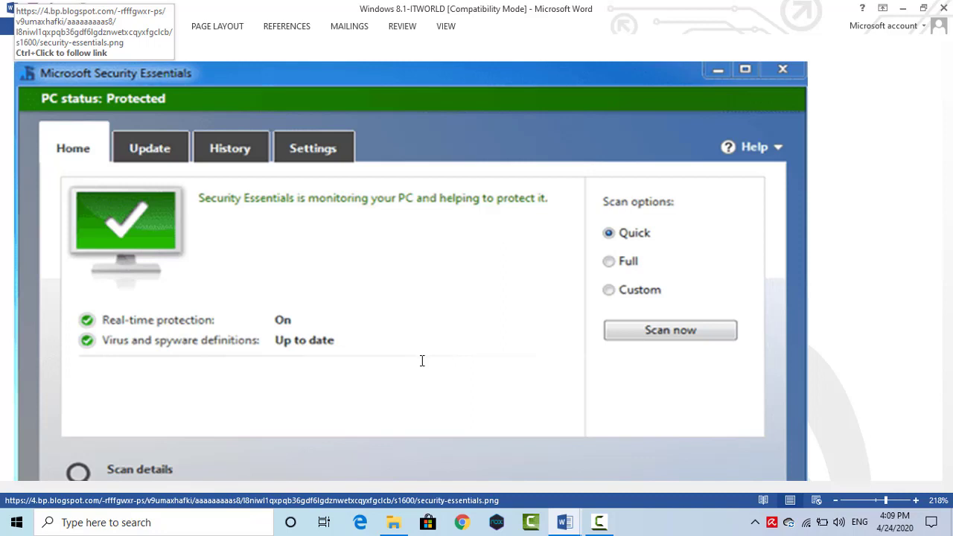
{"action": "scroll", "coordinate": [422, 363], "scroll_direction": "down", "scroll_amount": 2}
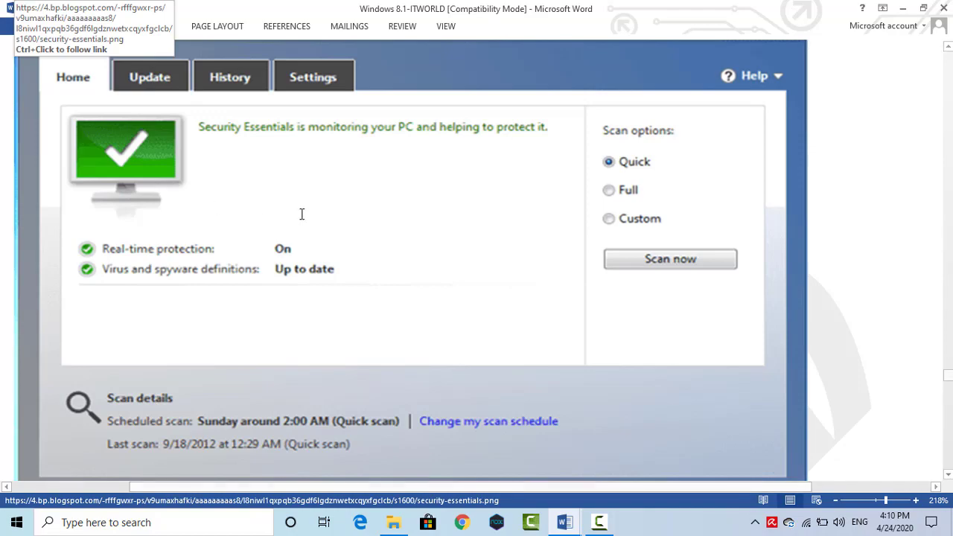
Read the first sentence under the Windows Smart screen heading, highlighting it progressively through "सूचित करेगा।".
{"action": "scroll", "coordinate": [302, 215], "scroll_direction": "down", "scroll_amount": 5}
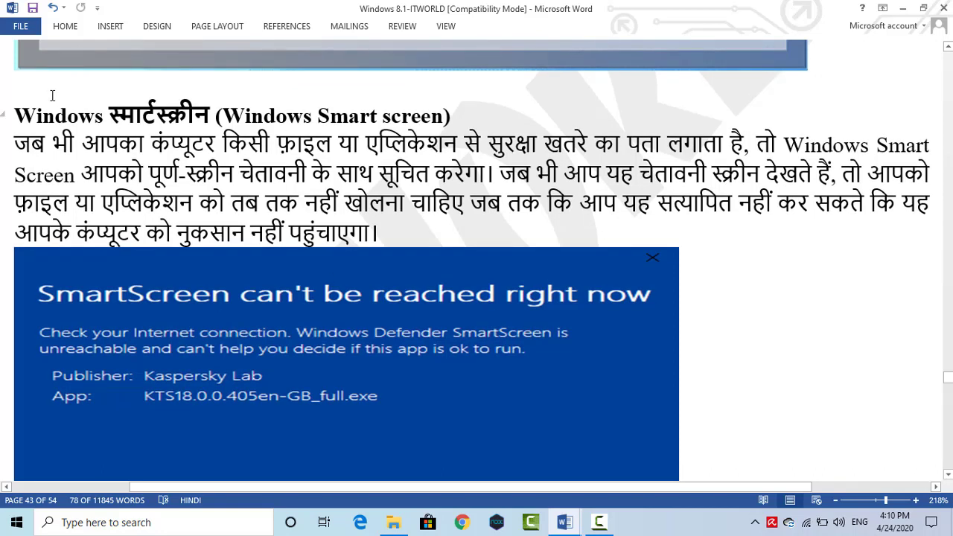
{"action": "left_click", "coordinate": [14, 141]}
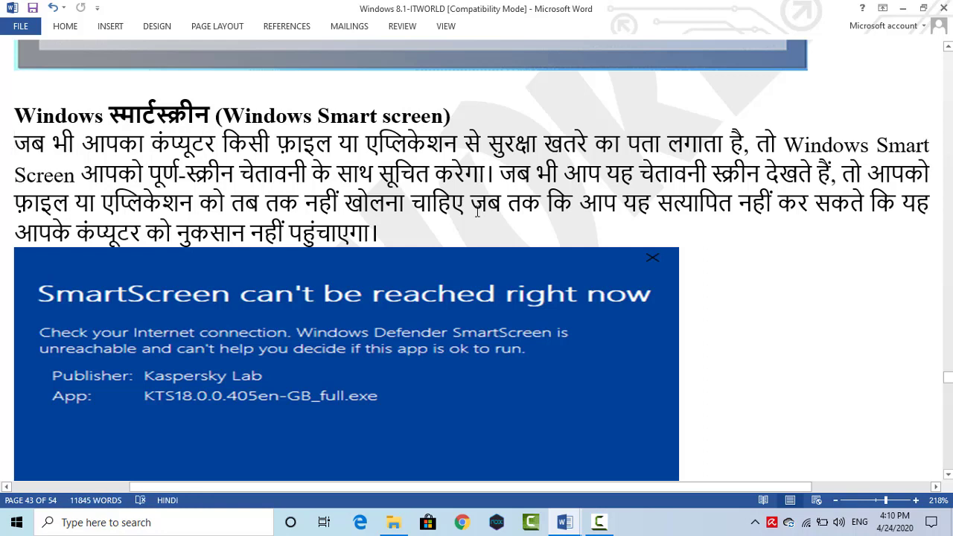
{"action": "key", "text": "shift+Right"}
{"action": "key", "text": "shift+Right"}
{"action": "key", "text": "shift+Right"}
{"action": "key", "text": "shift+Right"}
{"action": "key", "text": "shift+Right"}
{"action": "key", "text": "shift+Right"}
{"action": "key", "text": "shift+Right"}
{"action": "key", "text": "shift+Right"}
{"action": "key", "text": "shift+Right"}
{"action": "key", "text": "shift+Right"}
{"action": "key", "text": "shift+Right"}
{"action": "key", "text": "shift+Right"}
{"action": "key", "text": "shift+Right"}
{"action": "key", "text": "shift+Right"}
{"action": "key", "text": "shift+Right"}
{"action": "key", "text": "shift+Right"}
{"action": "key", "text": "shift+Right"}
{"action": "key", "text": "shift+Right"}
{"action": "key", "text": "shift+Right"}
{"action": "key", "text": "shift+Right"}
{"action": "key", "text": "shift+Right"}
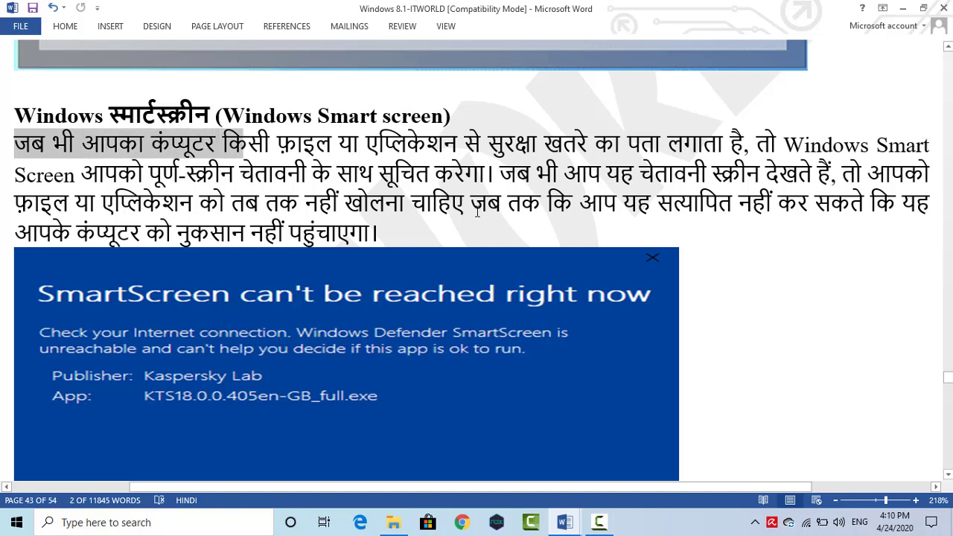
{"action": "key", "text": "shift+Right"}
{"action": "key", "text": "shift+Right"}
{"action": "key", "text": "shift+Right"}
{"action": "key", "text": "shift+Right"}
{"action": "key", "text": "shift+Right"}
{"action": "key", "text": "shift+Right"}
{"action": "key", "text": "shift+Right"}
{"action": "key", "text": "shift+Right"}
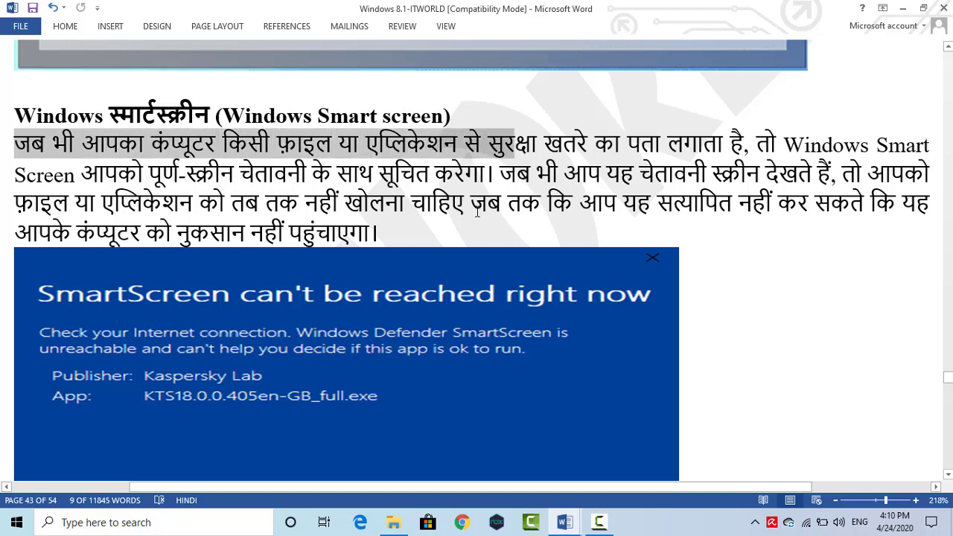
{"action": "key", "text": "shift+Right"}
{"action": "key", "text": "shift+Right"}
{"action": "key", "text": "shift+Right"}
{"action": "key", "text": "shift+Right"}
{"action": "key", "text": "shift+Right"}
{"action": "key", "text": "shift+Right"}
{"action": "key", "text": "shift+Right"}
{"action": "key", "text": "shift+Right"}
{"action": "key", "text": "shift+Right"}
{"action": "key", "text": "shift+Right"}
{"action": "key", "text": "shift+Right"}
{"action": "key", "text": "shift+Right"}
{"action": "key", "text": "shift+Right"}
{"action": "key", "text": "shift+Right"}
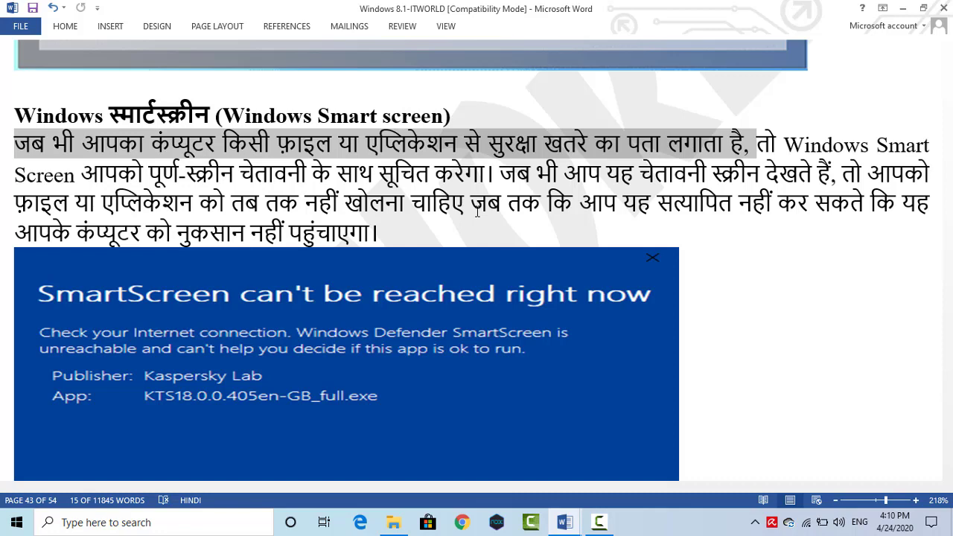
{"action": "key", "text": "shift+Right"}
{"action": "key", "text": "shift+Right"}
{"action": "key", "text": "shift+Right"}
{"action": "key", "text": "shift+Right"}
{"action": "key", "text": "shift+Right"}
{"action": "key", "text": "shift+Right"}
{"action": "key", "text": "shift+Right"}
{"action": "key", "text": "shift+Right"}
{"action": "key", "text": "shift+Right"}
{"action": "key", "text": "shift+Right"}
{"action": "key", "text": "shift+Right"}
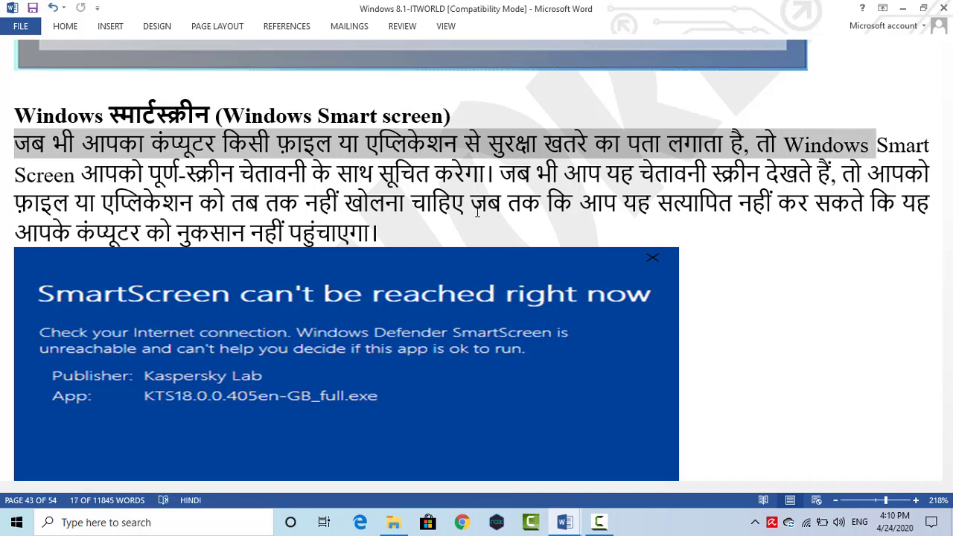
{"action": "key", "text": "shift+Right"}
{"action": "key", "text": "shift+Right"}
{"action": "key", "text": "shift+Right"}
{"action": "key", "text": "shift+Right"}
{"action": "key", "text": "shift+Right"}
{"action": "key", "text": "shift+Right"}
{"action": "key", "text": "shift+Right"}
{"action": "key", "text": "shift+Right"}
{"action": "key", "text": "shift+Right"}
{"action": "key", "text": "shift+Right"}
{"action": "key", "text": "shift+Right"}
{"action": "key", "text": "shift+Right"}
{"action": "key", "text": "shift+Right"}
{"action": "key", "text": "shift+Right"}
{"action": "key", "text": "shift+Right"}
{"action": "key", "text": "shift+Right"}
{"action": "key", "text": "shift+Right"}
{"action": "key", "text": "shift+Right"}
{"action": "key", "text": "shift+Right"}
{"action": "key", "text": "shift+Right"}
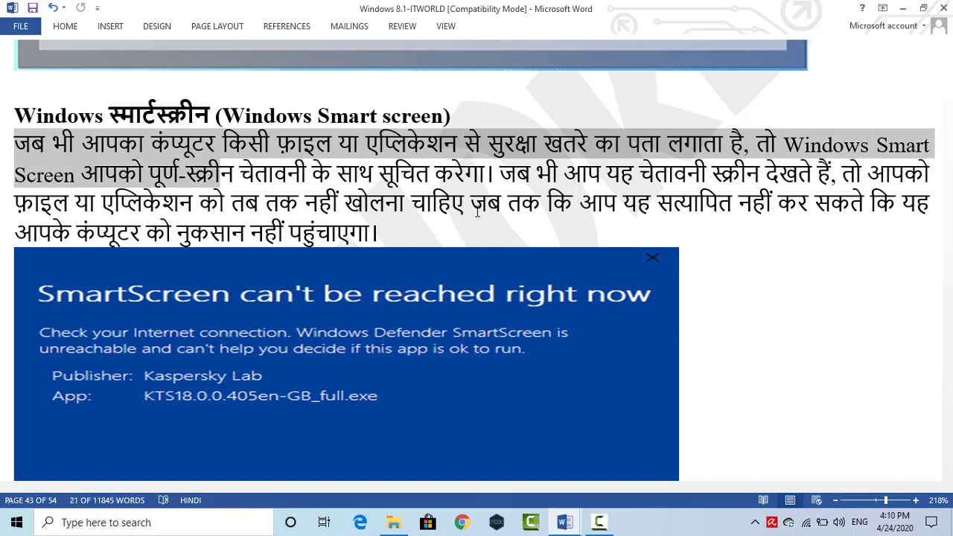
{"action": "key", "text": "shift+Right"}
{"action": "key", "text": "shift+Right"}
{"action": "key", "text": "shift+Right"}
{"action": "key", "text": "shift+Right"}
{"action": "key", "text": "shift+Right"}
{"action": "key", "text": "shift+Right"}
{"action": "key", "text": "shift+Right"}
{"action": "key", "text": "shift+Right"}
{"action": "key", "text": "shift+Right"}
{"action": "key", "text": "shift+Right"}
{"action": "key", "text": "shift+Right"}
{"action": "key", "text": "shift+Right"}
{"action": "key", "text": "shift+Right"}
{"action": "key", "text": "shift+Right"}
{"action": "key", "text": "shift+Right"}
{"action": "key", "text": "shift+Right"}
{"action": "key", "text": "shift+Right"}
{"action": "key", "text": "shift+Right"}
{"action": "key", "text": "shift+Right"}
{"action": "key", "text": "shift+Right"}
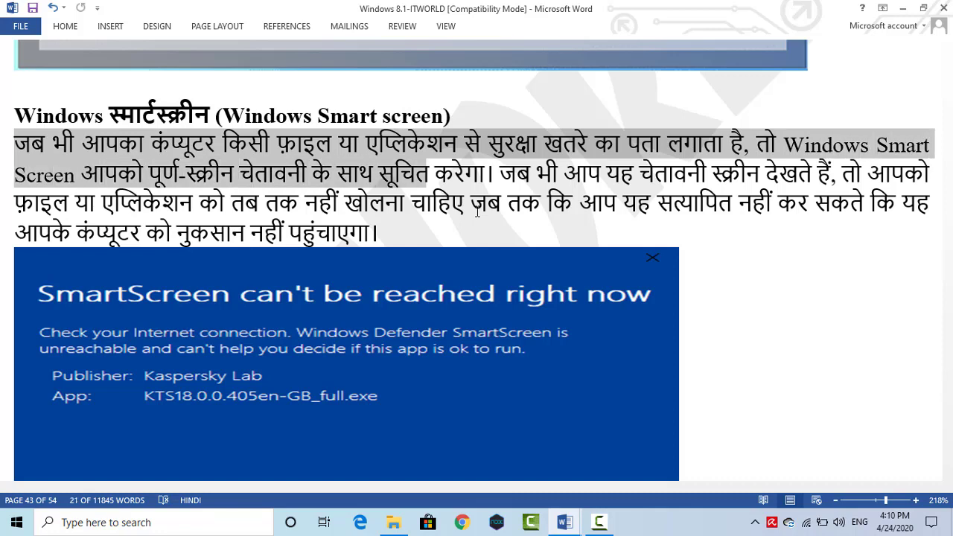
{"action": "key", "text": "shift+Right"}
{"action": "key", "text": "shift+Right"}
{"action": "key", "text": "shift+Right"}
{"action": "key", "text": "shift+Right"}
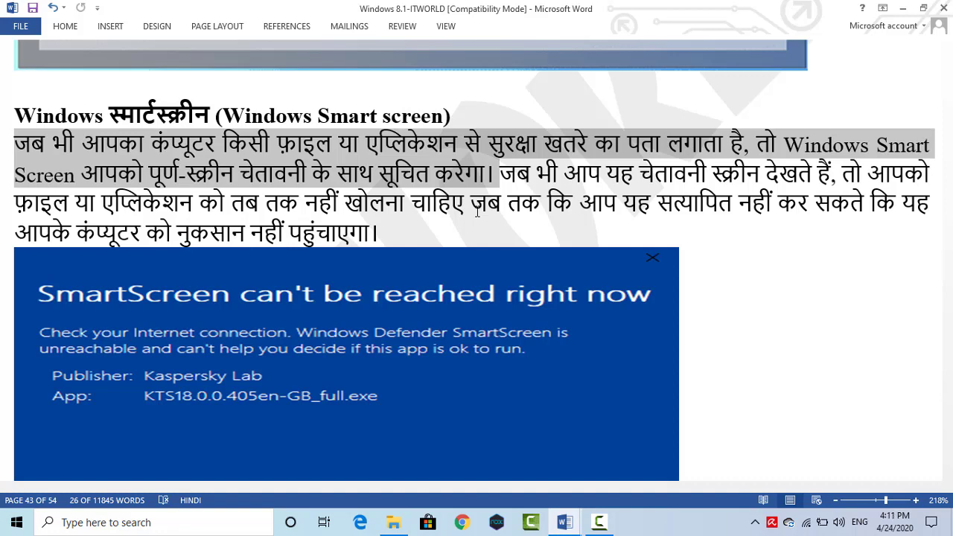
Extend the highlight word by word through the paragraph's second sentence, ending at "नुकसान नहीं पहुंचाएगा", while reading it.
{"action": "key", "text": "ctrl+shift+Right"}
{"action": "key", "text": "ctrl+shift+Right"}
{"action": "key", "text": "ctrl+shift+Right"}
{"action": "key", "text": "ctrl+shift+Right"}
{"action": "key", "text": "ctrl+shift+Right"}
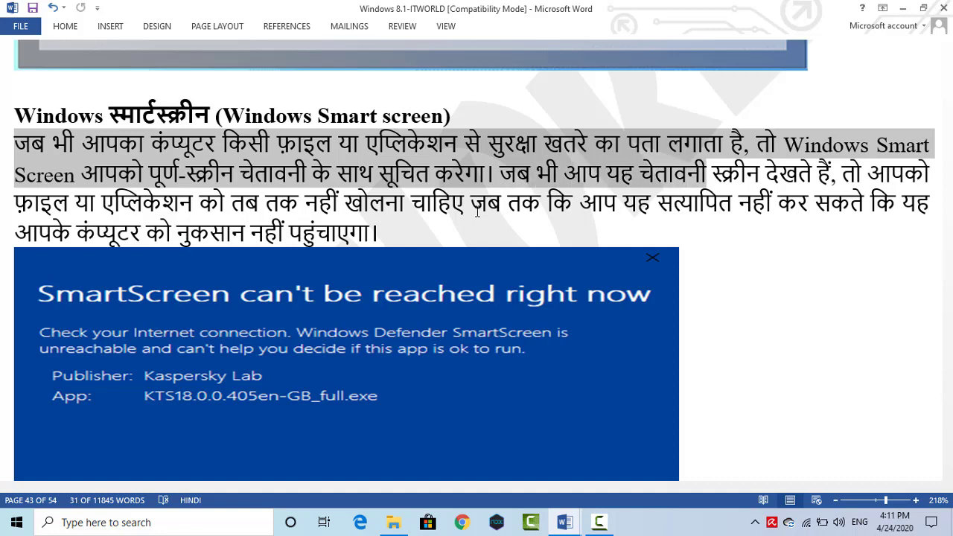
{"action": "key", "text": "ctrl+shift+Right"}
{"action": "key", "text": "ctrl+shift+Right"}
{"action": "key", "text": "ctrl+shift+Right"}
{"action": "key", "text": "ctrl+shift+Right"}
{"action": "key", "text": "ctrl+shift+Right"}
{"action": "key", "text": "ctrl+shift+Right"}
{"action": "key", "text": "ctrl+shift+Right"}
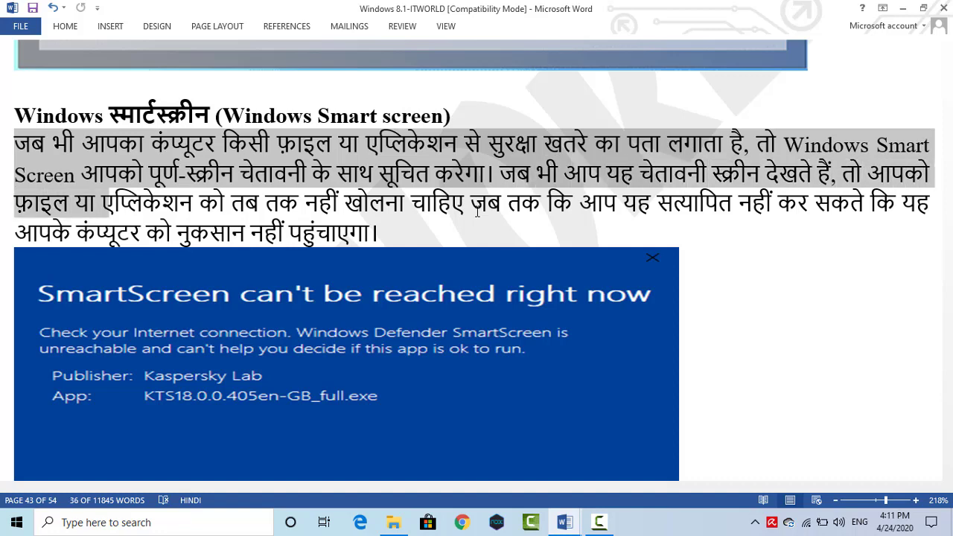
{"action": "key", "text": "ctrl+shift+Right"}
{"action": "key", "text": "ctrl+shift+Right"}
{"action": "key", "text": "ctrl+shift+Right"}
{"action": "key", "text": "ctrl+shift+Right"}
{"action": "key", "text": "ctrl+shift+Right"}
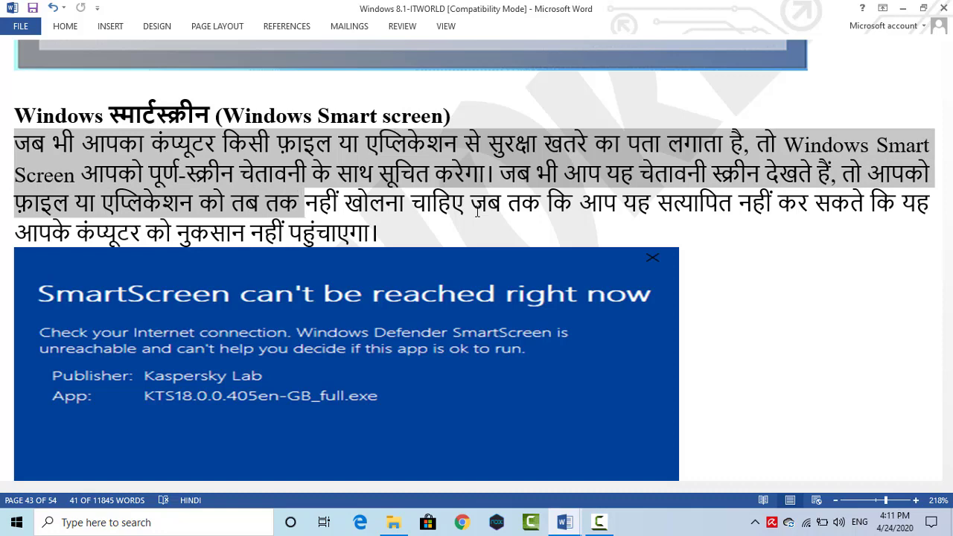
{"action": "key", "text": "ctrl+shift+Right"}
{"action": "key", "text": "ctrl+shift+Right"}
{"action": "key", "text": "ctrl+shift+Right"}
{"action": "key", "text": "ctrl+shift+Right"}
{"action": "key", "text": "ctrl+shift+Right"}
{"action": "key", "text": "ctrl+shift+Right"}
{"action": "key", "text": "ctrl+shift+Right"}
{"action": "key", "text": "ctrl+shift+Right"}
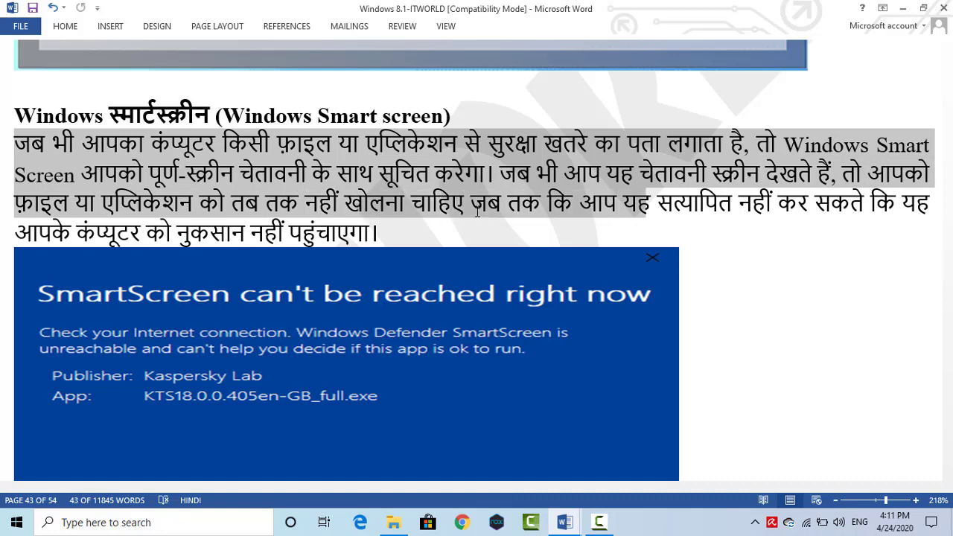
{"action": "key", "text": "ctrl+shift+Right"}
{"action": "key", "text": "ctrl+shift+Right"}
{"action": "key", "text": "ctrl+shift+Right"}
{"action": "key", "text": "ctrl+shift+Right"}
{"action": "key", "text": "ctrl+shift+Right"}
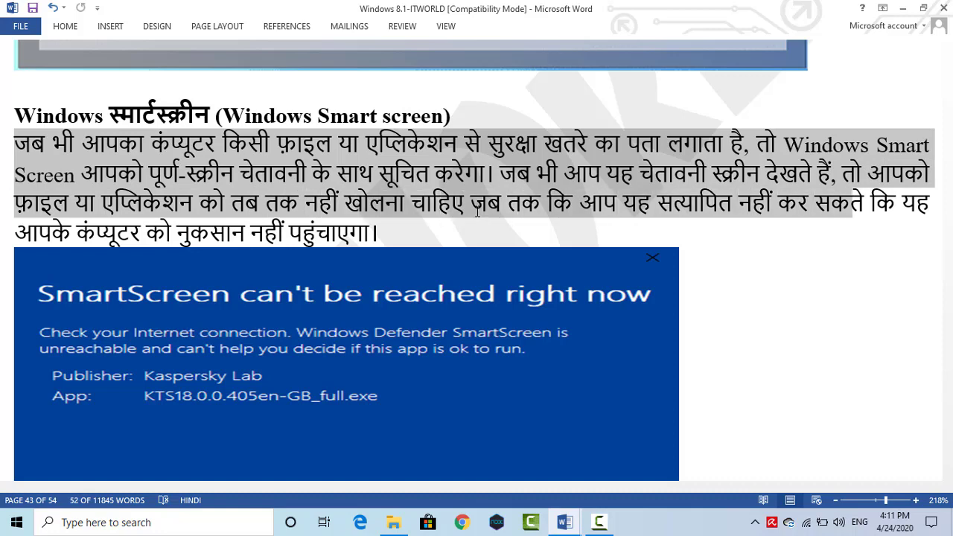
{"action": "key", "text": "ctrl+shift+Right"}
{"action": "key", "text": "ctrl+shift+Right"}
{"action": "key", "text": "ctrl+shift+Right"}
{"action": "key", "text": "ctrl+shift+Right"}
{"action": "key", "text": "ctrl+shift+Right"}
{"action": "key", "text": "ctrl+shift+Right"}
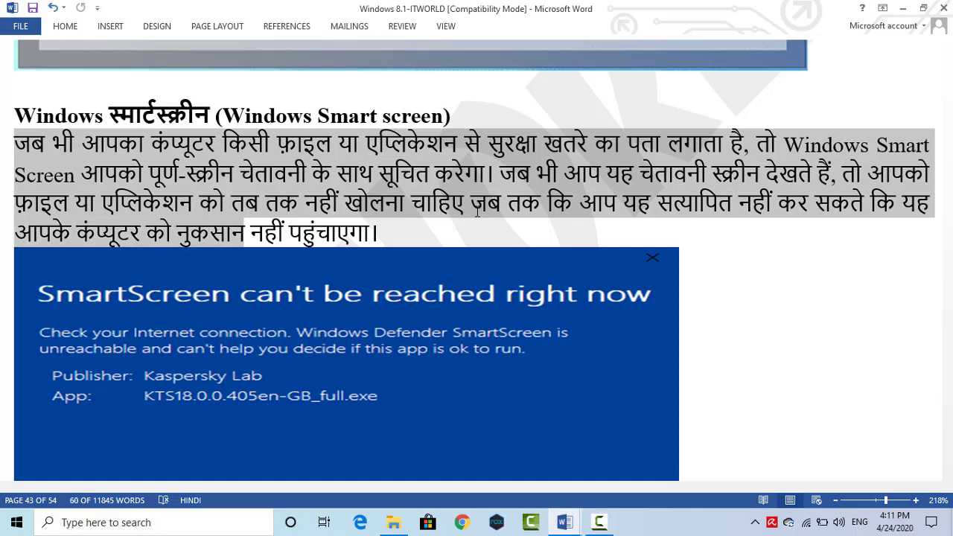
{"action": "key", "text": "ctrl+shift+Right"}
{"action": "key", "text": "ctrl+shift+Right"}
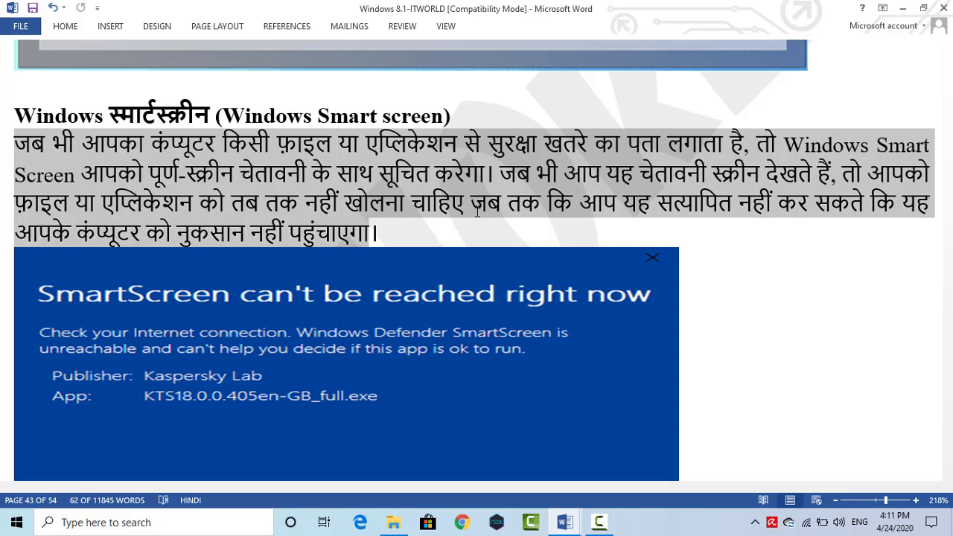
Select the SmartScreen warning picture below the paragraph to examine its publisher and app details.
{"action": "scroll", "coordinate": [470, 216], "scroll_direction": "down", "scroll_amount": 3}
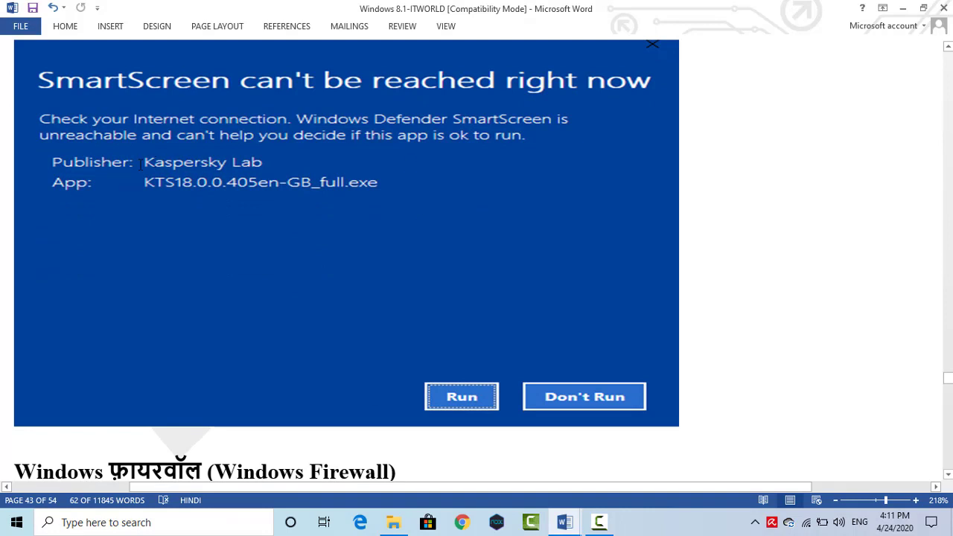
{"action": "left_click", "coordinate": [177, 162]}
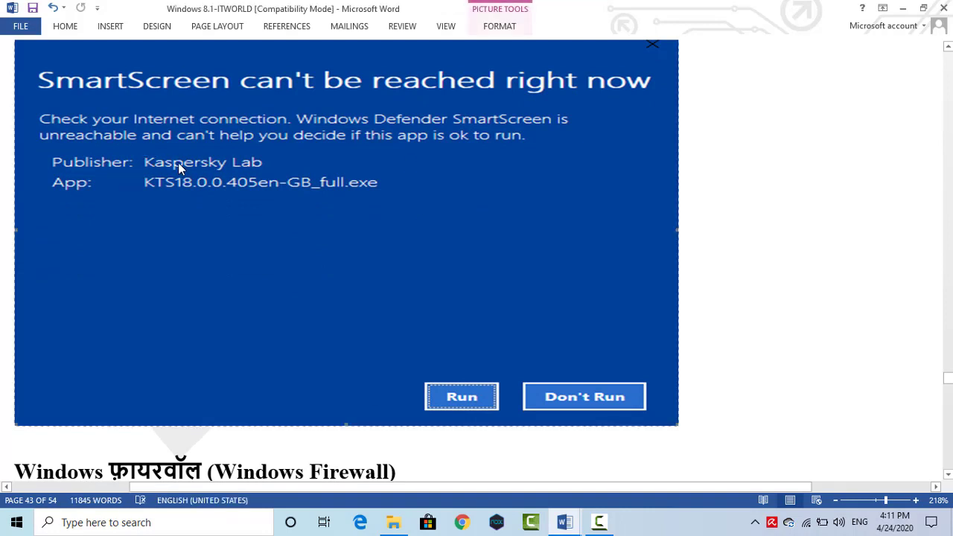